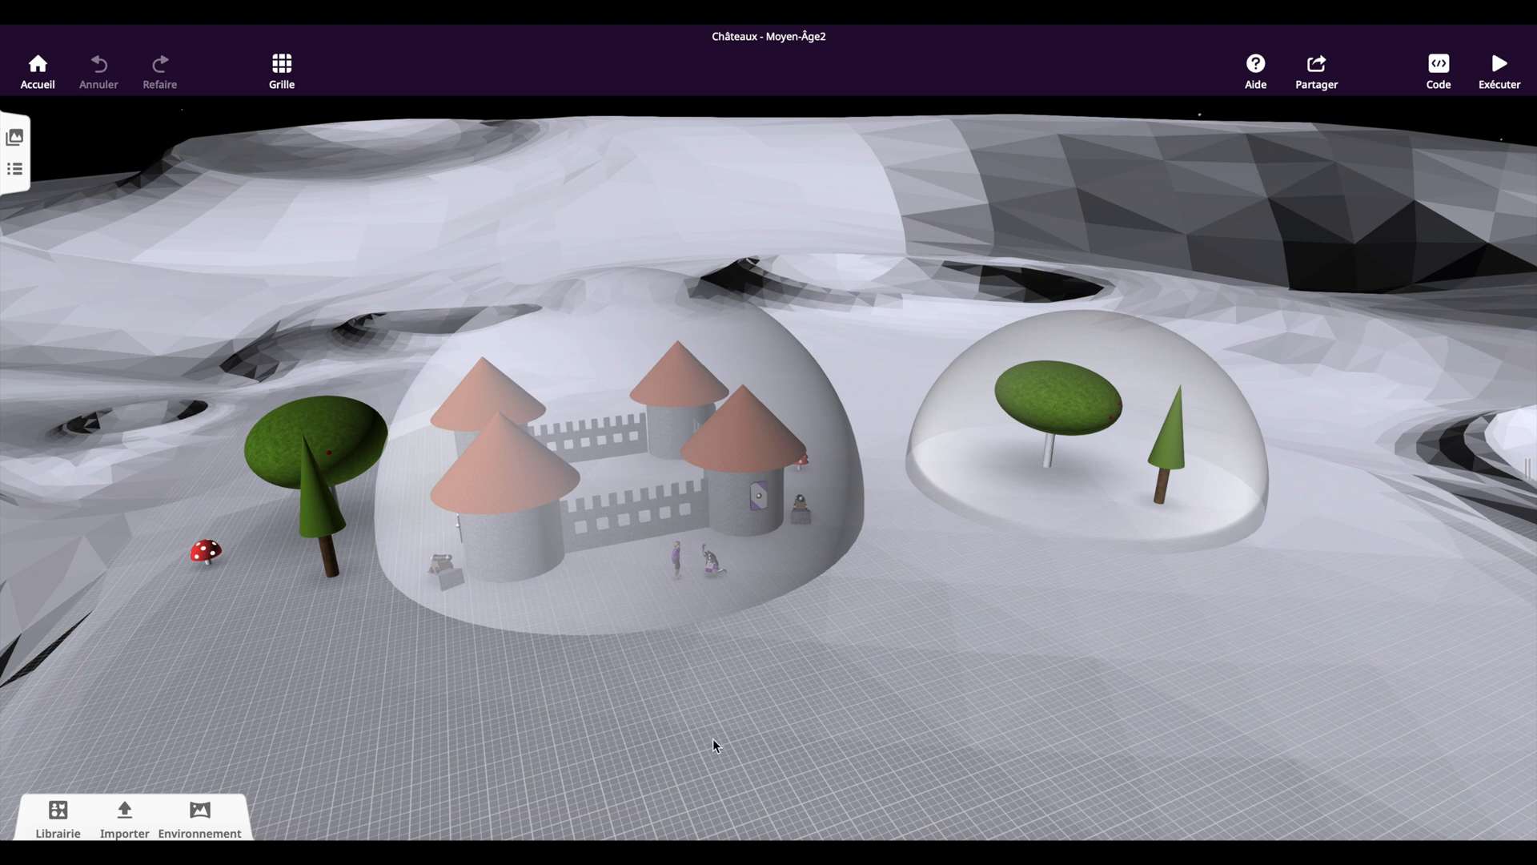
Open the scene's object list and review its entries from Camera down to Dôme.
{"action": "left_click", "coordinate": [17, 173]}
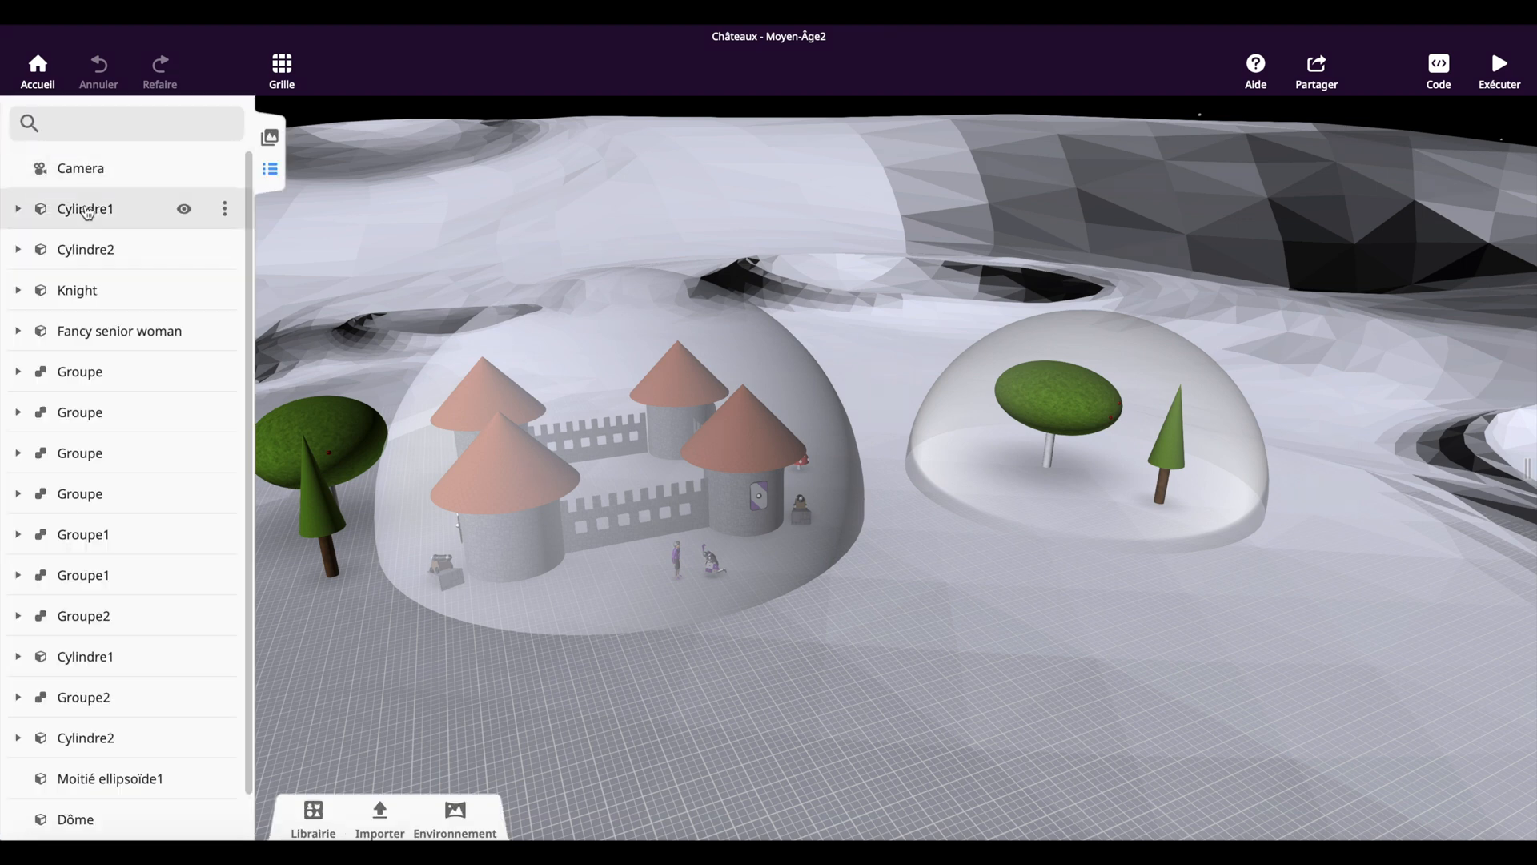
{"action": "scroll", "coordinate": [103, 572], "scroll_direction": "down", "scroll_amount": 1}
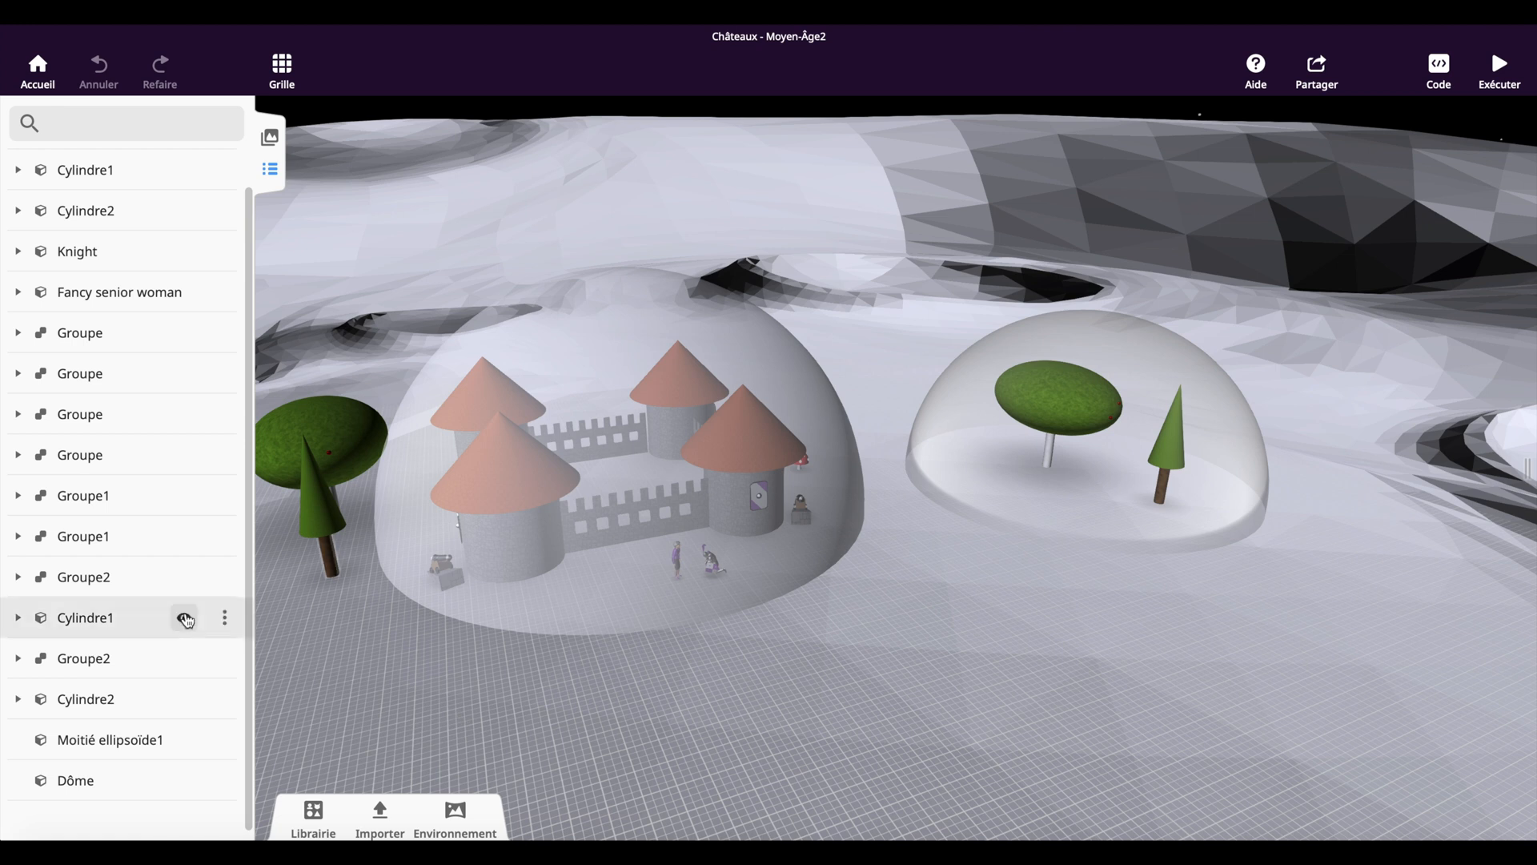
{"action": "scroll", "coordinate": [187, 621], "scroll_direction": "up", "scroll_amount": 1}
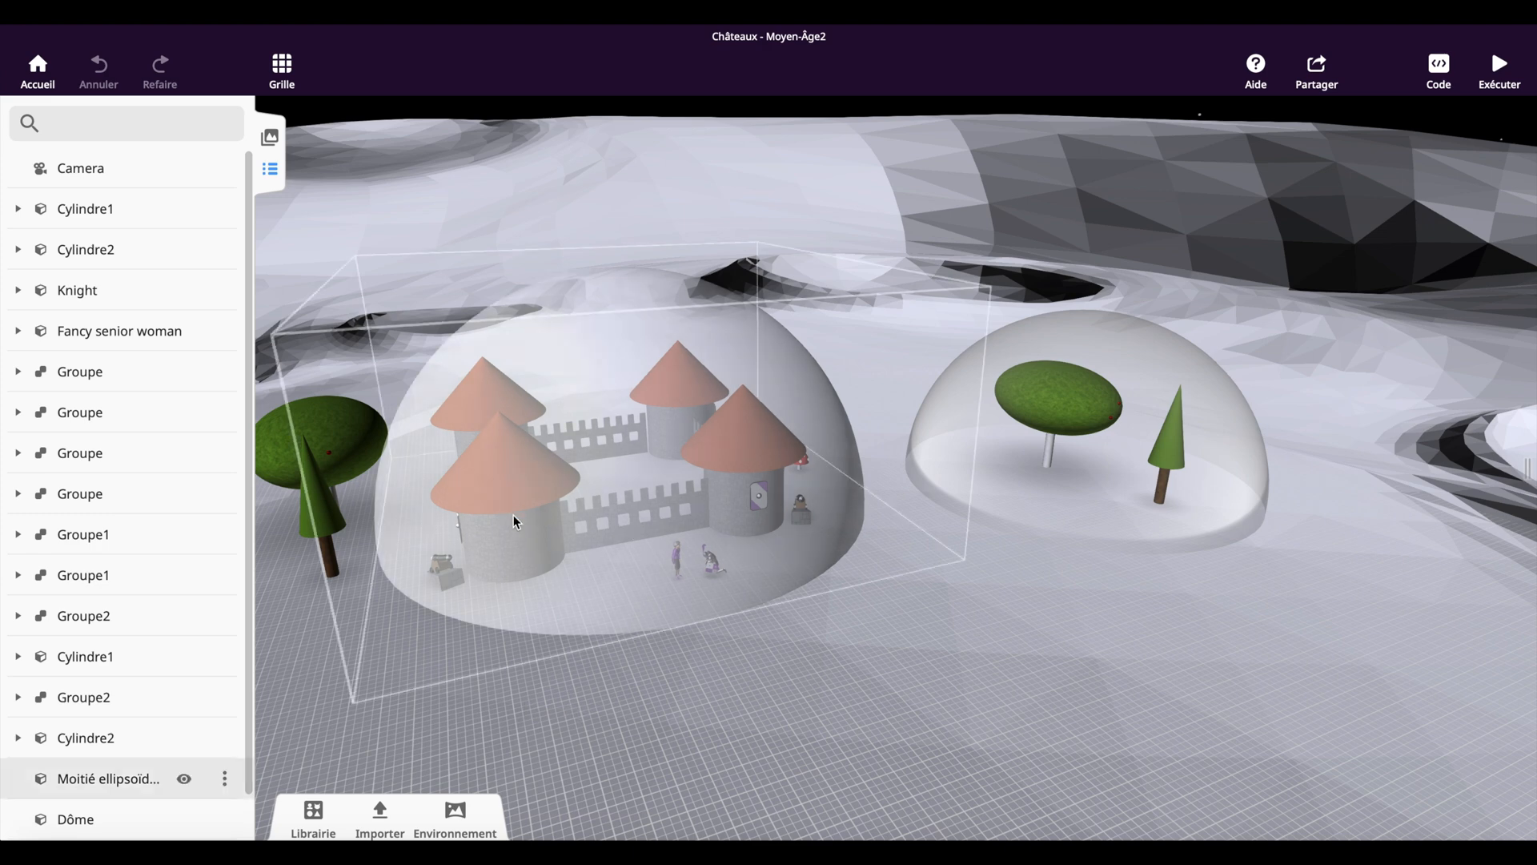
{"action": "mouse_move", "coordinate": [612, 698]}
{"action": "left_mouse_down"}
{"action": "mouse_move", "coordinate": [758, 705]}
{"action": "mouse_move", "coordinate": [723, 715]}
{"action": "mouse_move", "coordinate": [577, 679]}
{"action": "mouse_move", "coordinate": [629, 701]}
{"action": "left_mouse_up"}
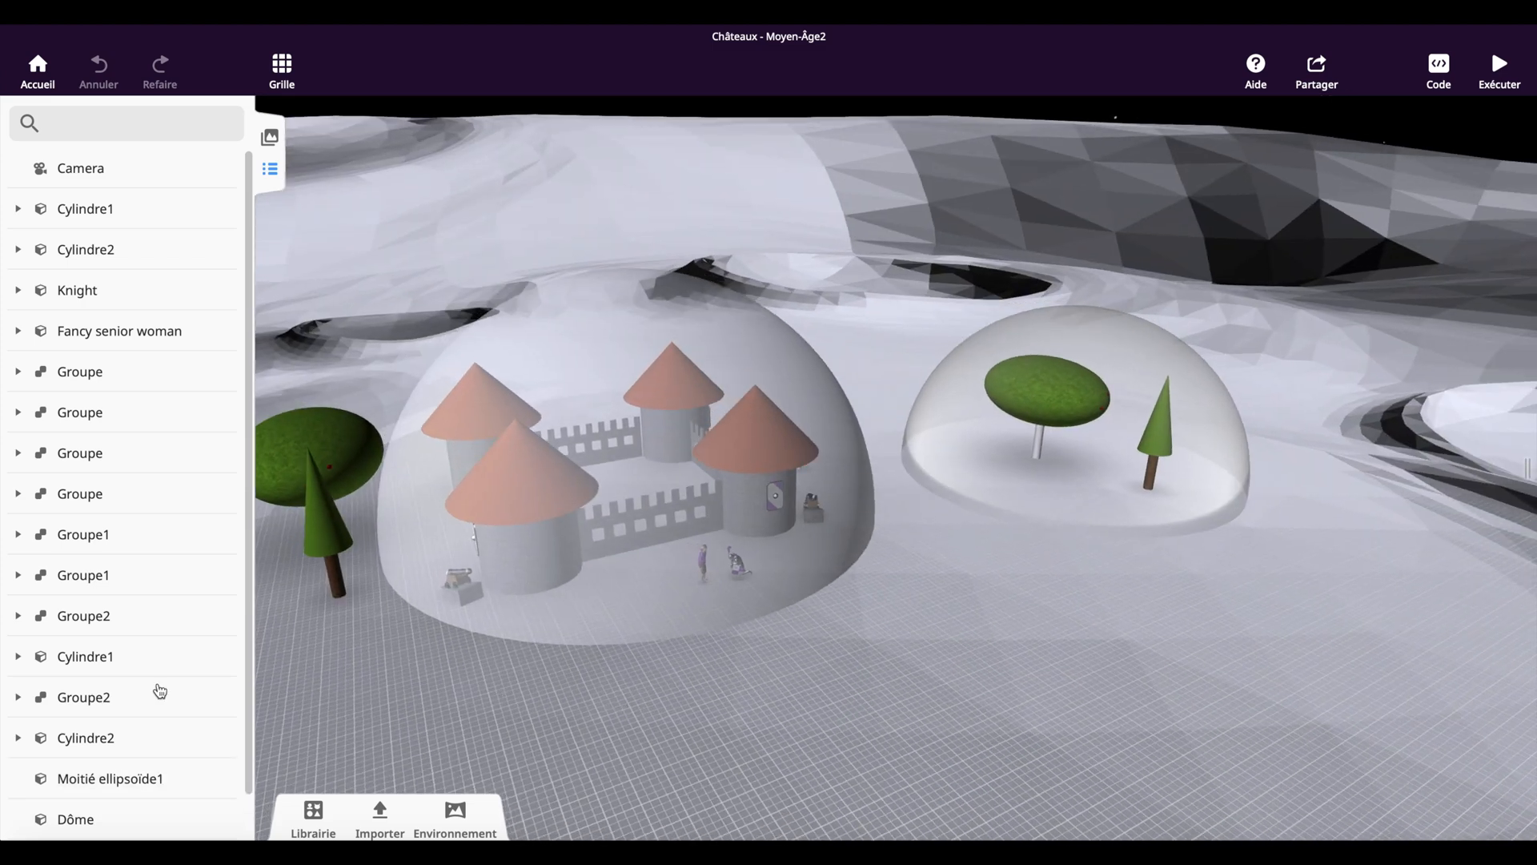
{"action": "scroll", "coordinate": [113, 724], "scroll_direction": "down", "scroll_amount": 1}
{"action": "scroll", "coordinate": [113, 721], "scroll_direction": "up", "scroll_amount": 1}
{"action": "scroll", "coordinate": [118, 724], "scroll_direction": "down", "scroll_amount": 1}
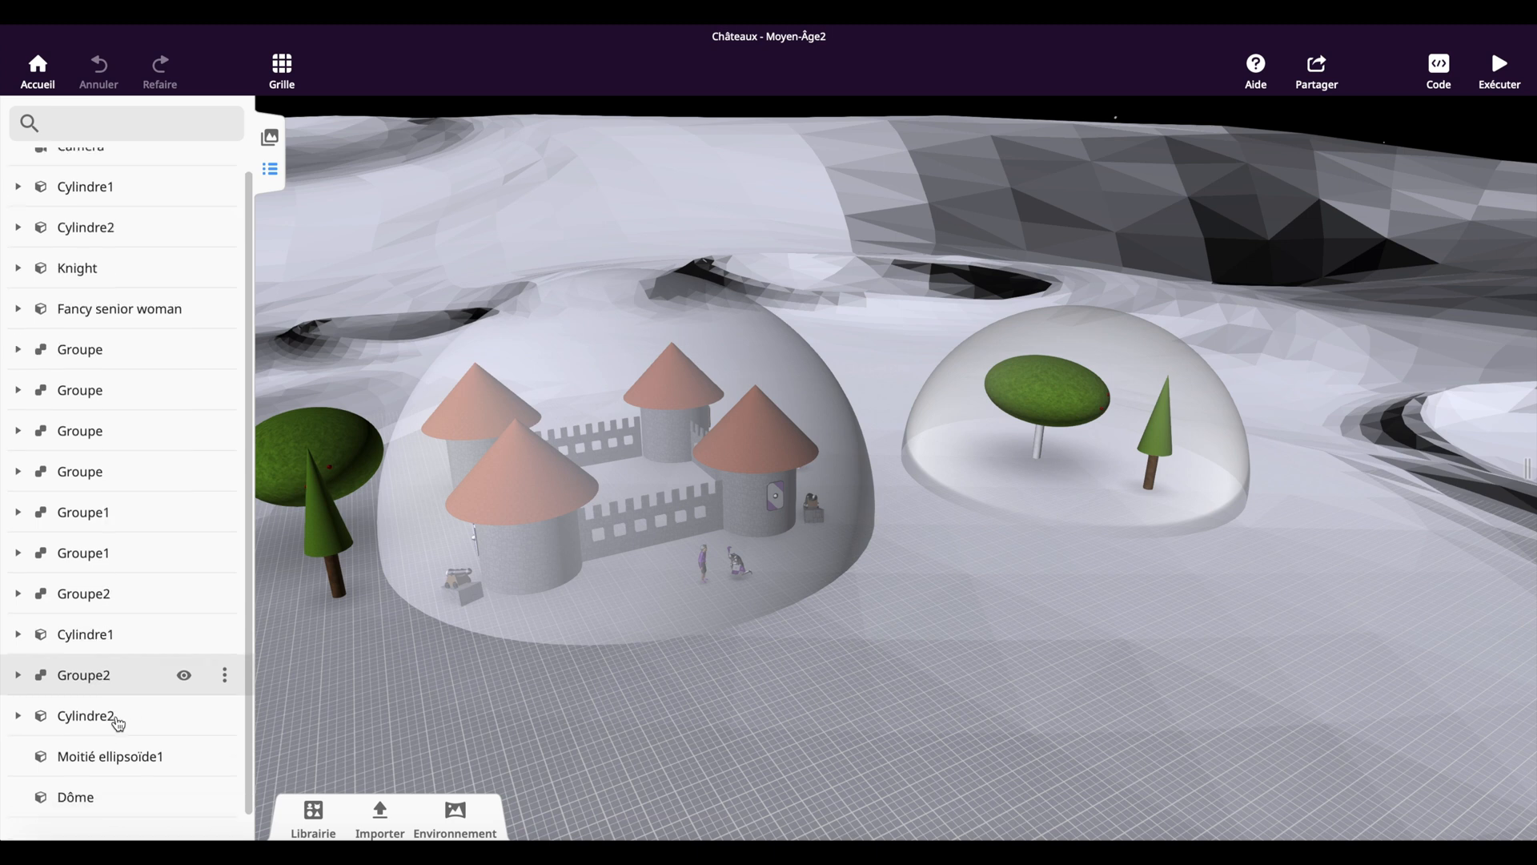
{"action": "scroll", "coordinate": [119, 723], "scroll_direction": "up", "scroll_amount": 1}
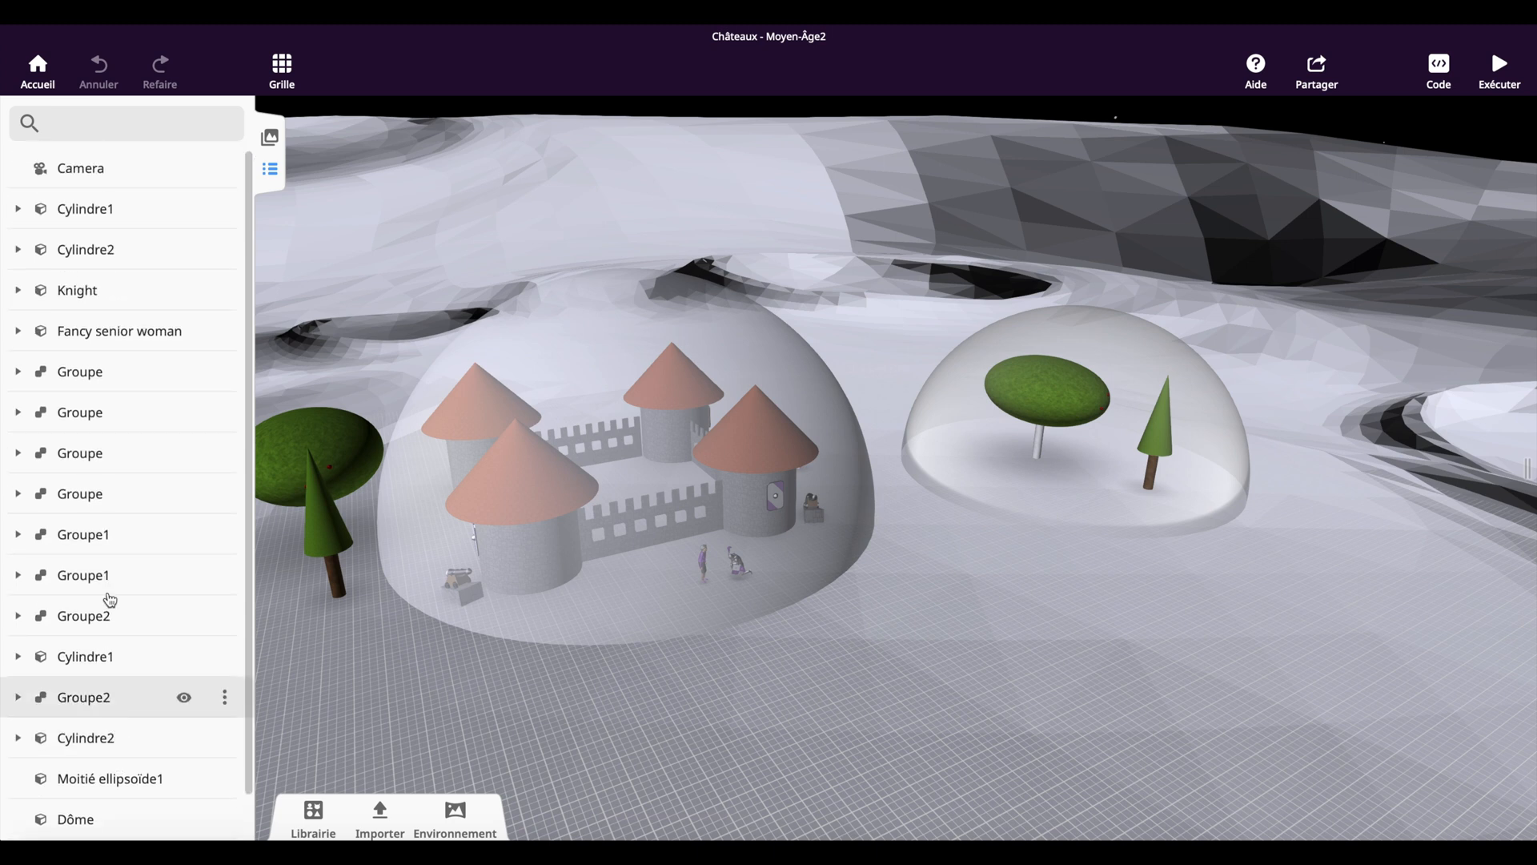
Select the Camera from the object list, activate its move mode and view its object options.
{"action": "left_click", "coordinate": [88, 169]}
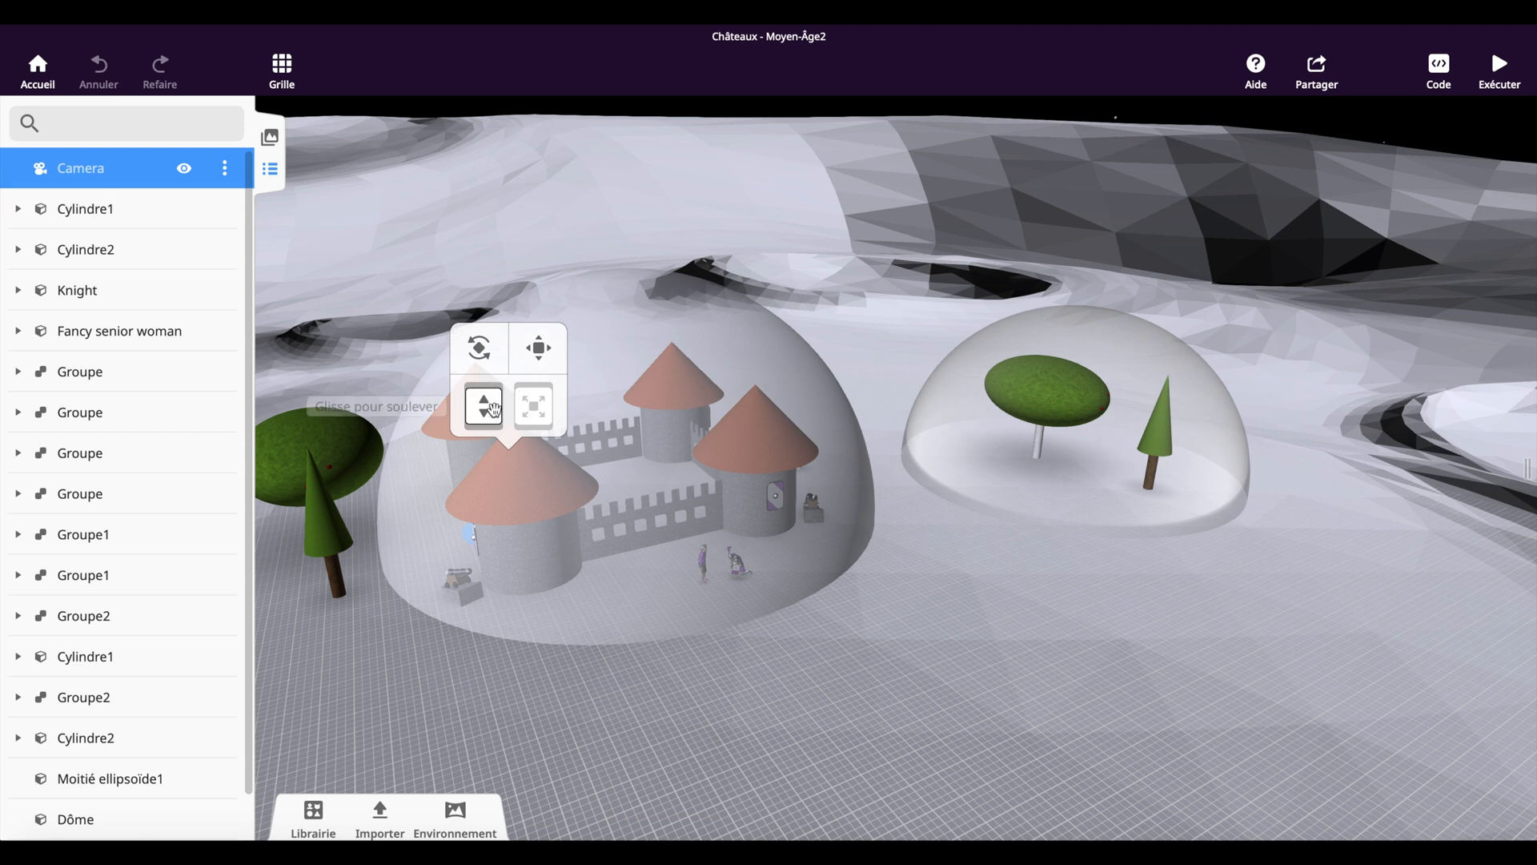
{"action": "left_click", "coordinate": [539, 347]}
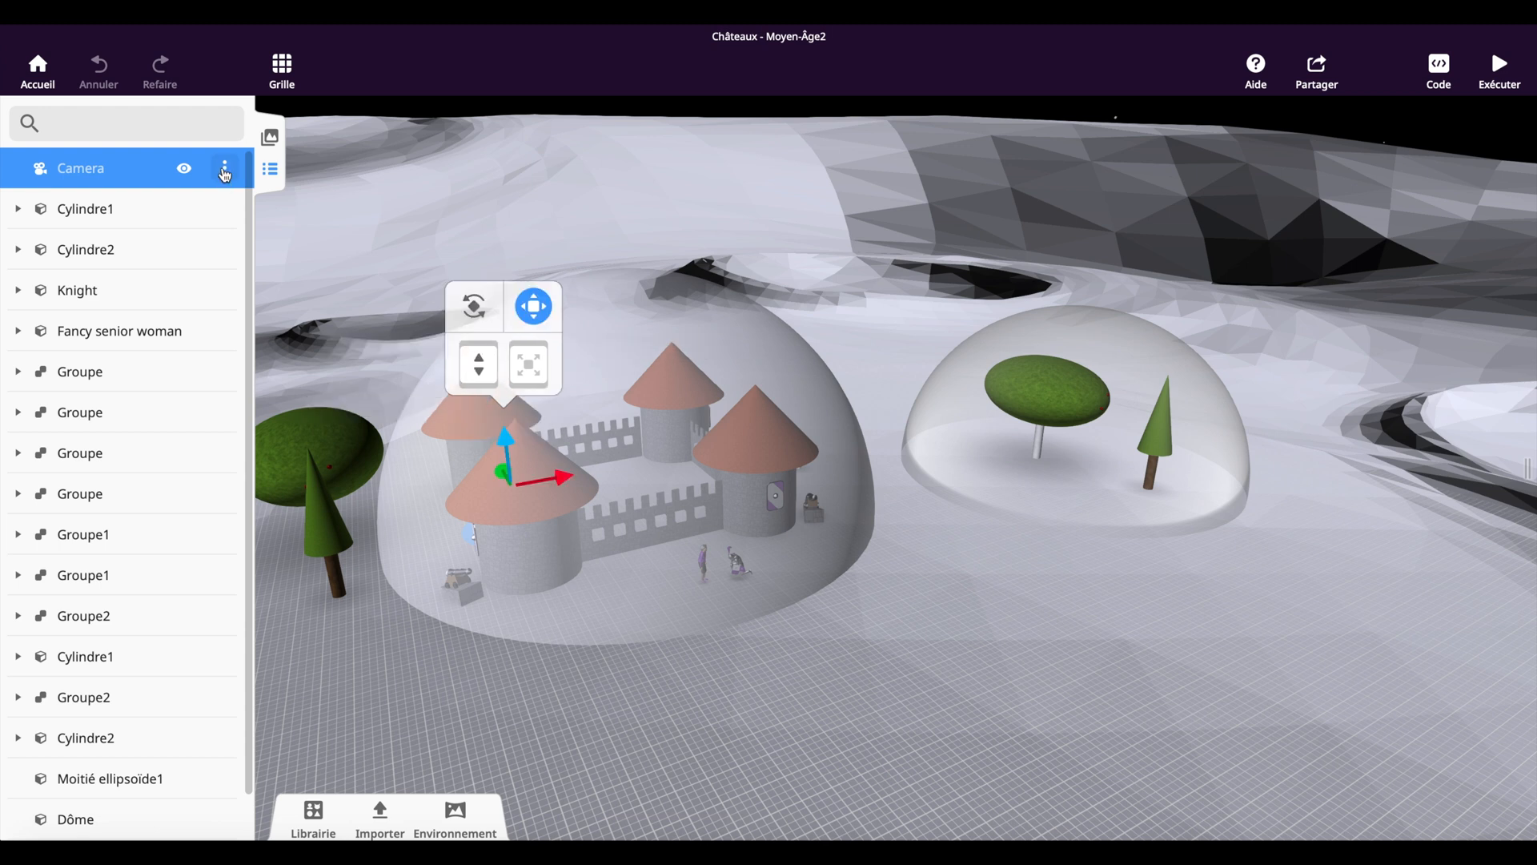
{"action": "left_click", "coordinate": [225, 172]}
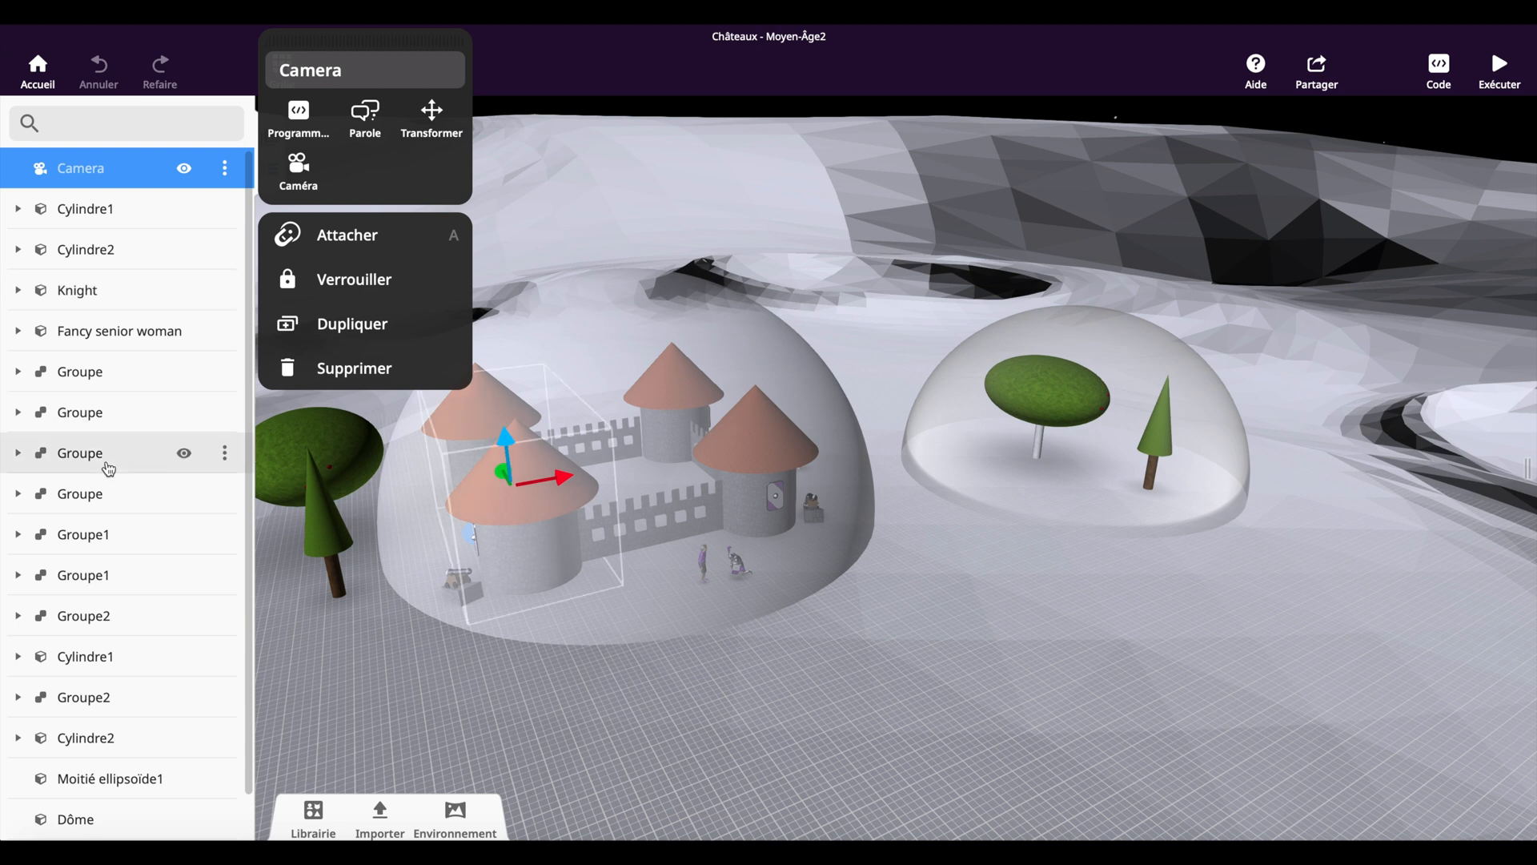
{"action": "scroll", "coordinate": [109, 469], "scroll_direction": "down", "scroll_amount": 1}
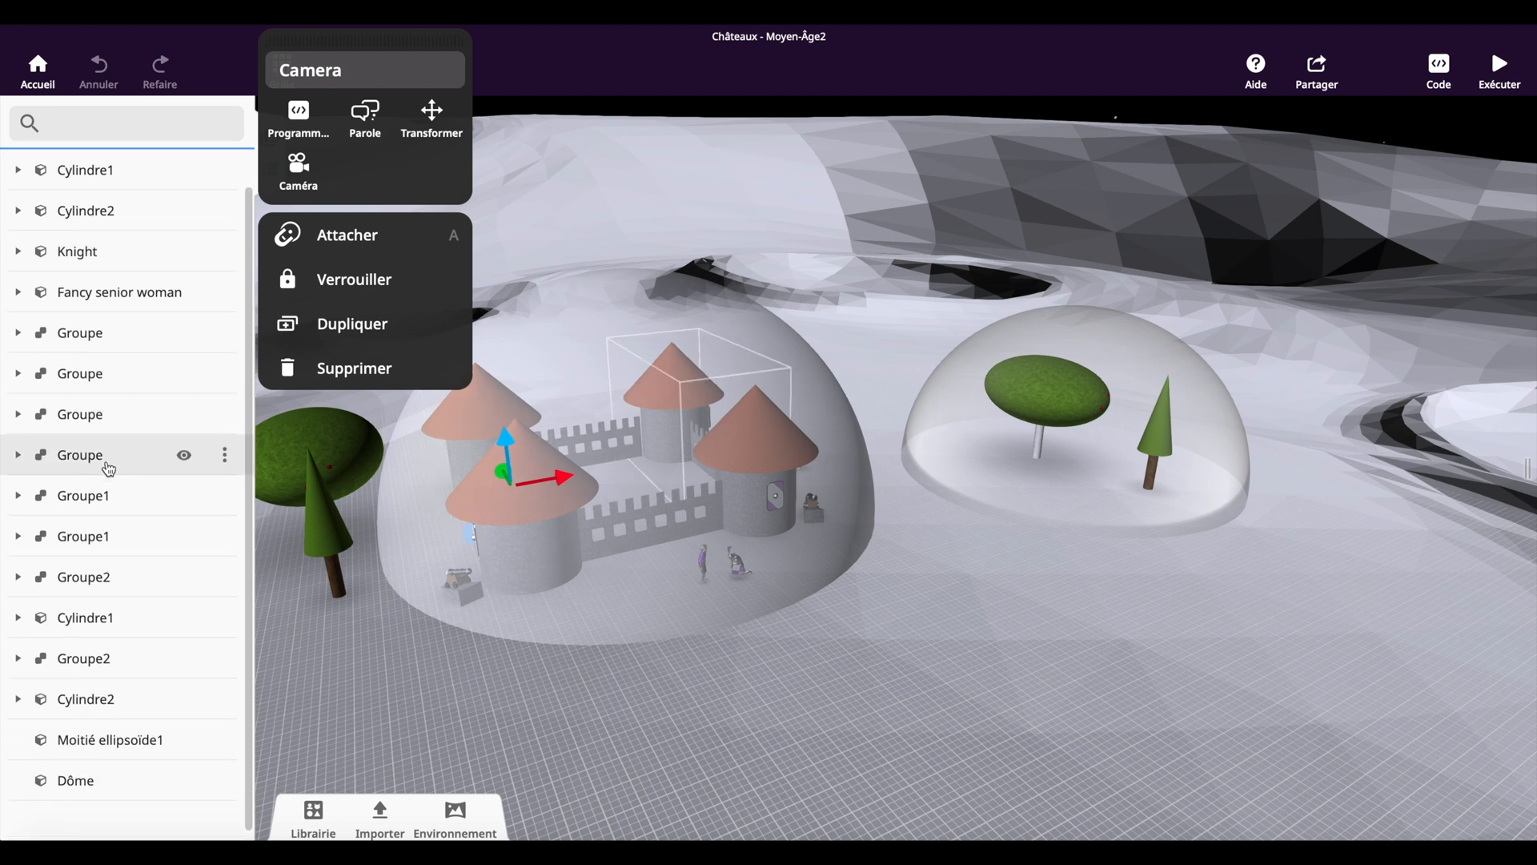
{"action": "scroll", "coordinate": [104, 330], "scroll_direction": "up", "scroll_amount": 1}
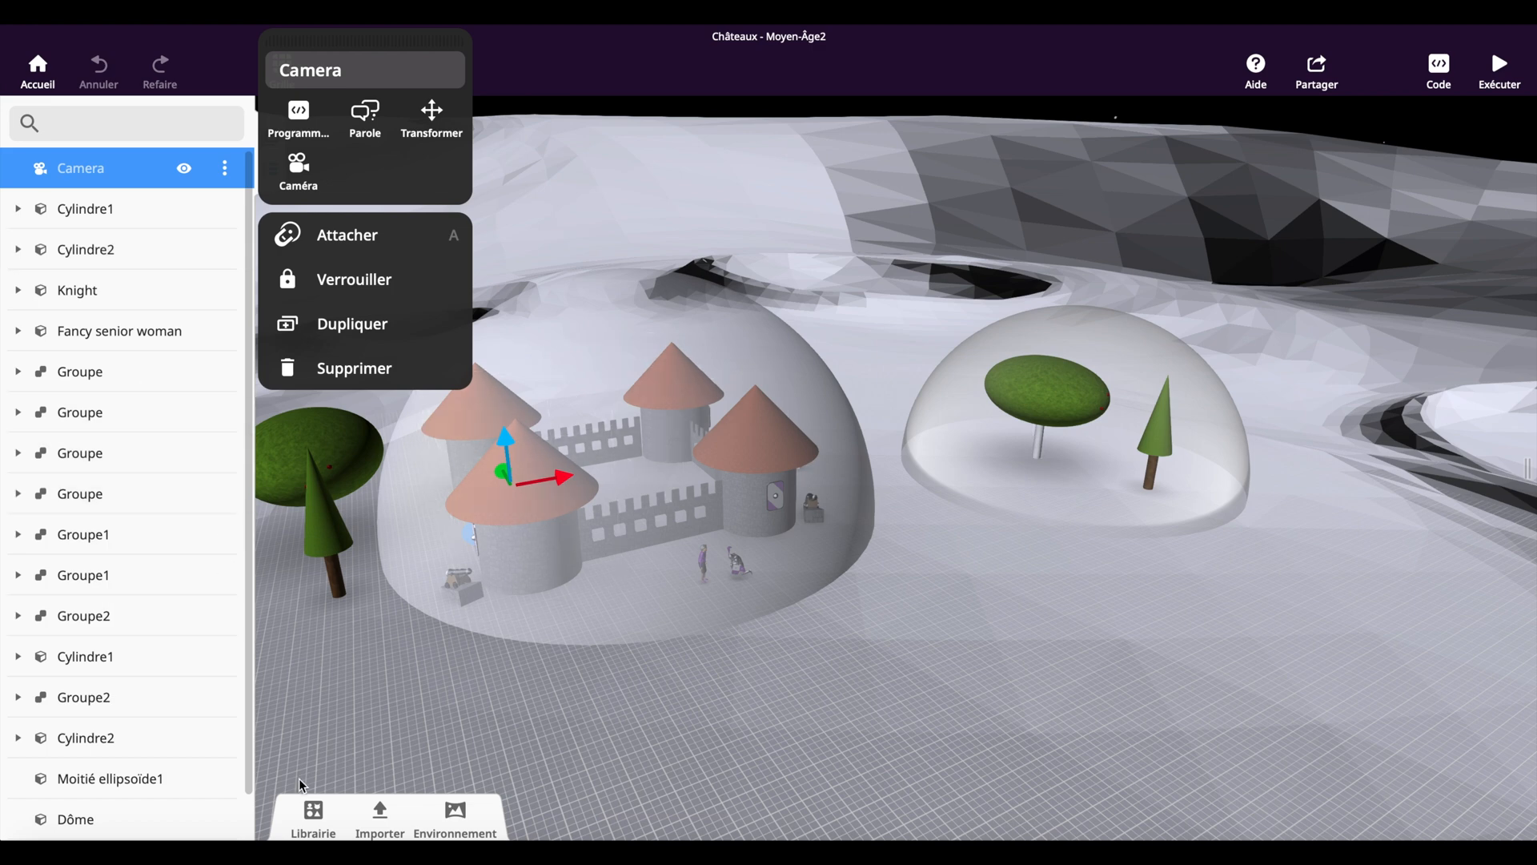
{"action": "left_click", "coordinate": [313, 814]}
{"action": "left_click", "coordinate": [355, 809]}
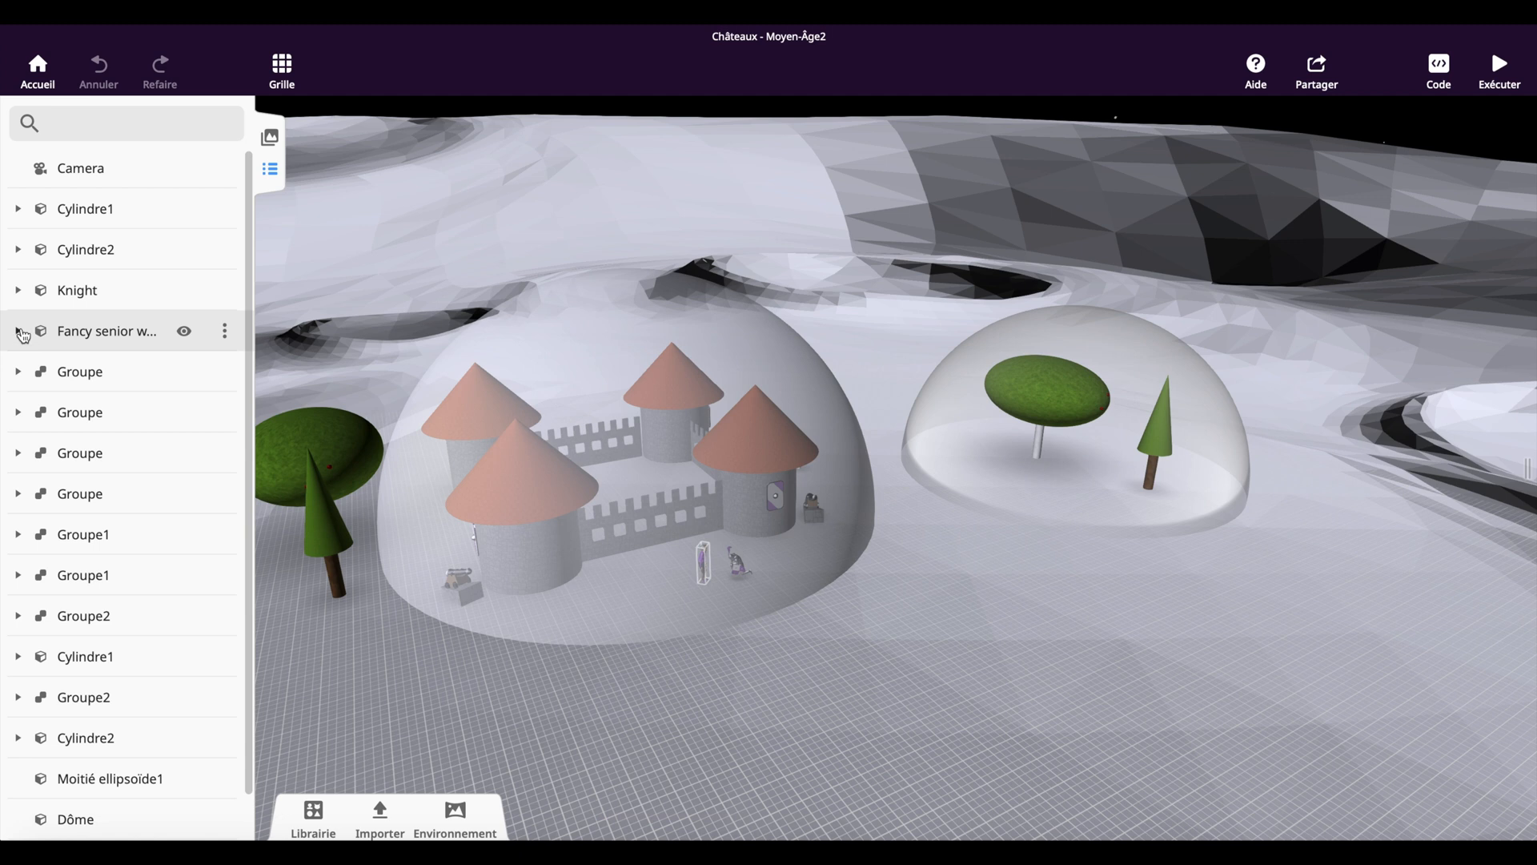
Expand the first Cylindre2 entry and check which tree parts Cylindre2 and its attached Ellipsoïde1 represent.
{"action": "left_click", "coordinate": [78, 257]}
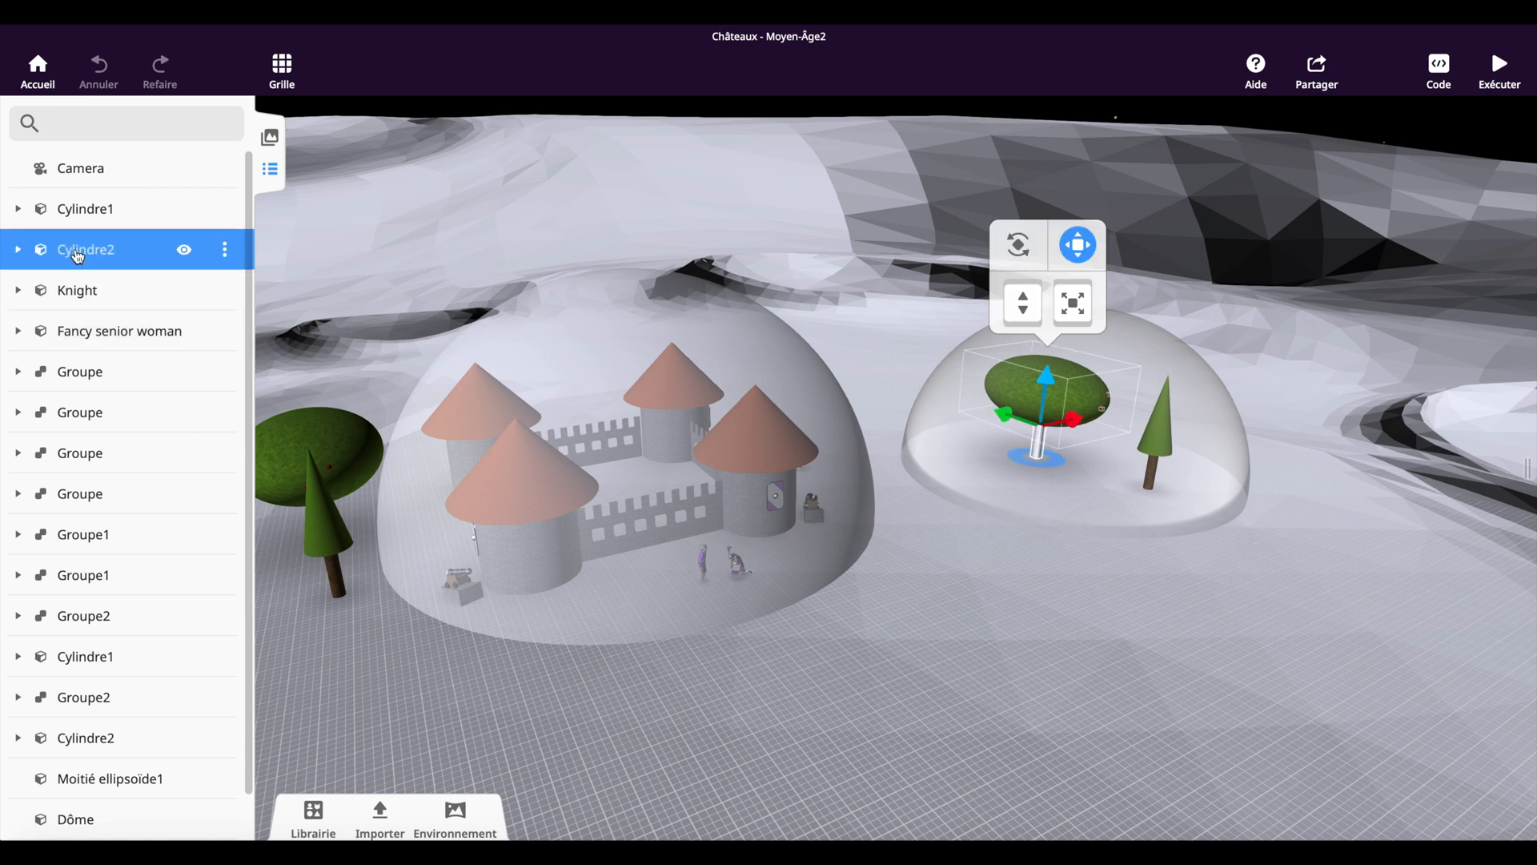
{"action": "left_click", "coordinate": [18, 254]}
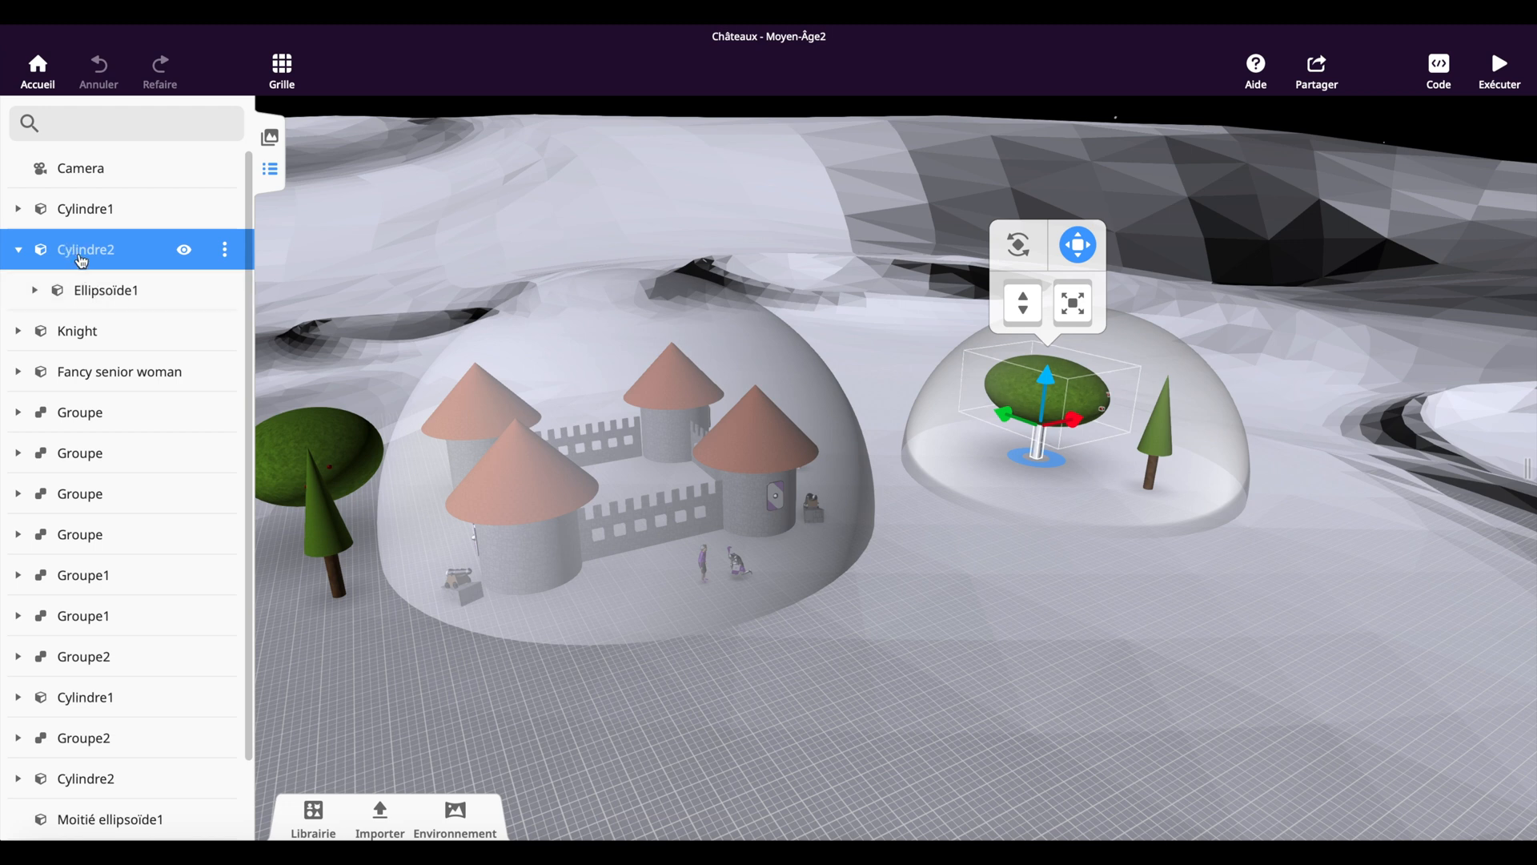
{"action": "left_click", "coordinate": [94, 292]}
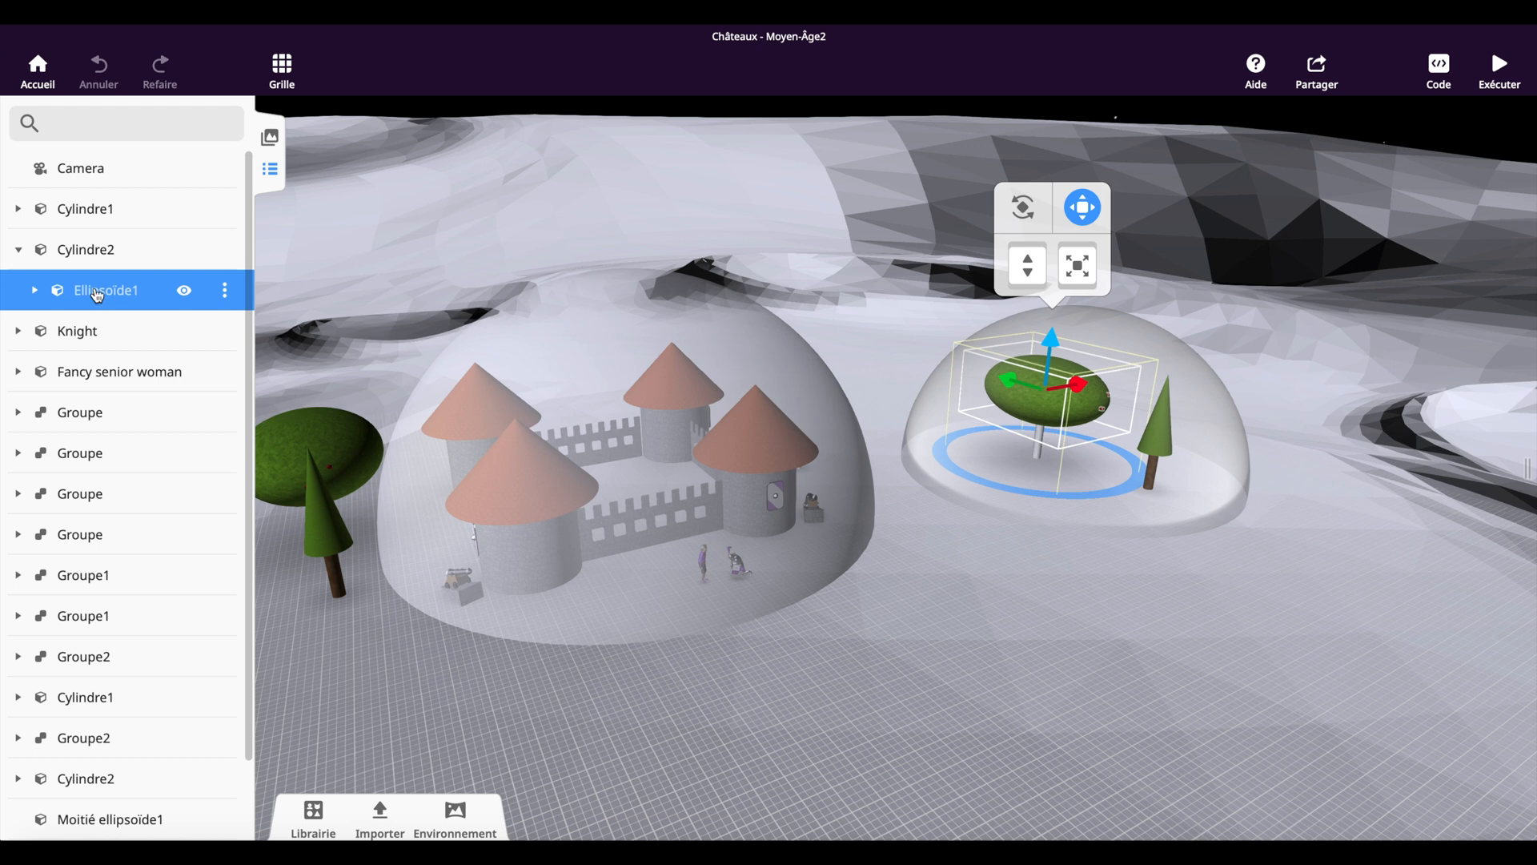
{"action": "left_click", "coordinate": [86, 253]}
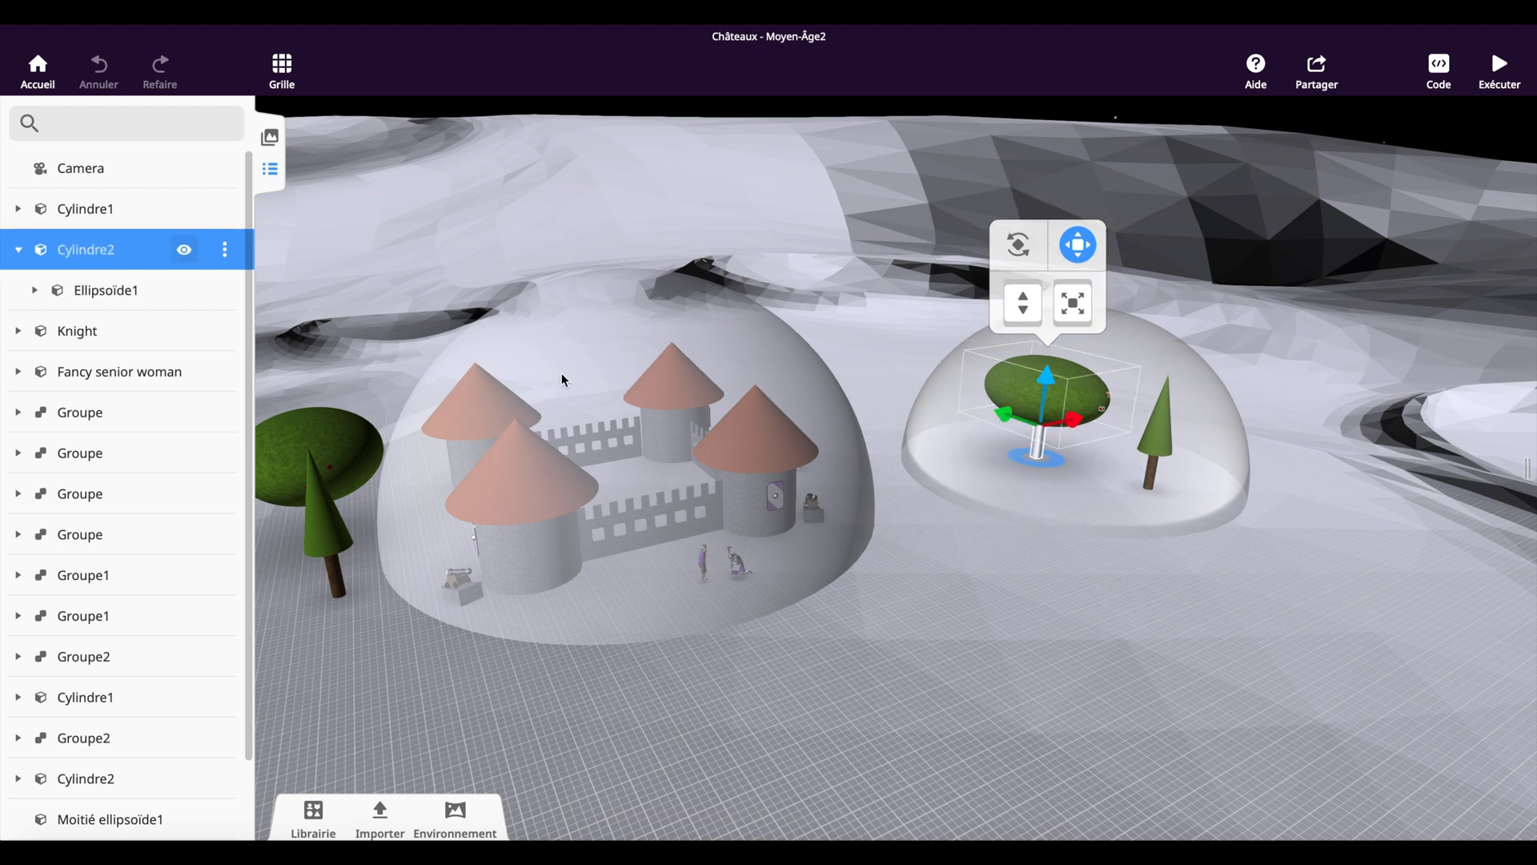
Try moving the Cylindre2 trunk and its Ellipsoïde1 foliage, undo the foliage move and reselect Cylindre2.
{"action": "left_click_drag", "start_coordinate": [1036, 454], "coordinate": [930, 408]}
{"action": "left_click", "coordinate": [1033, 384]}
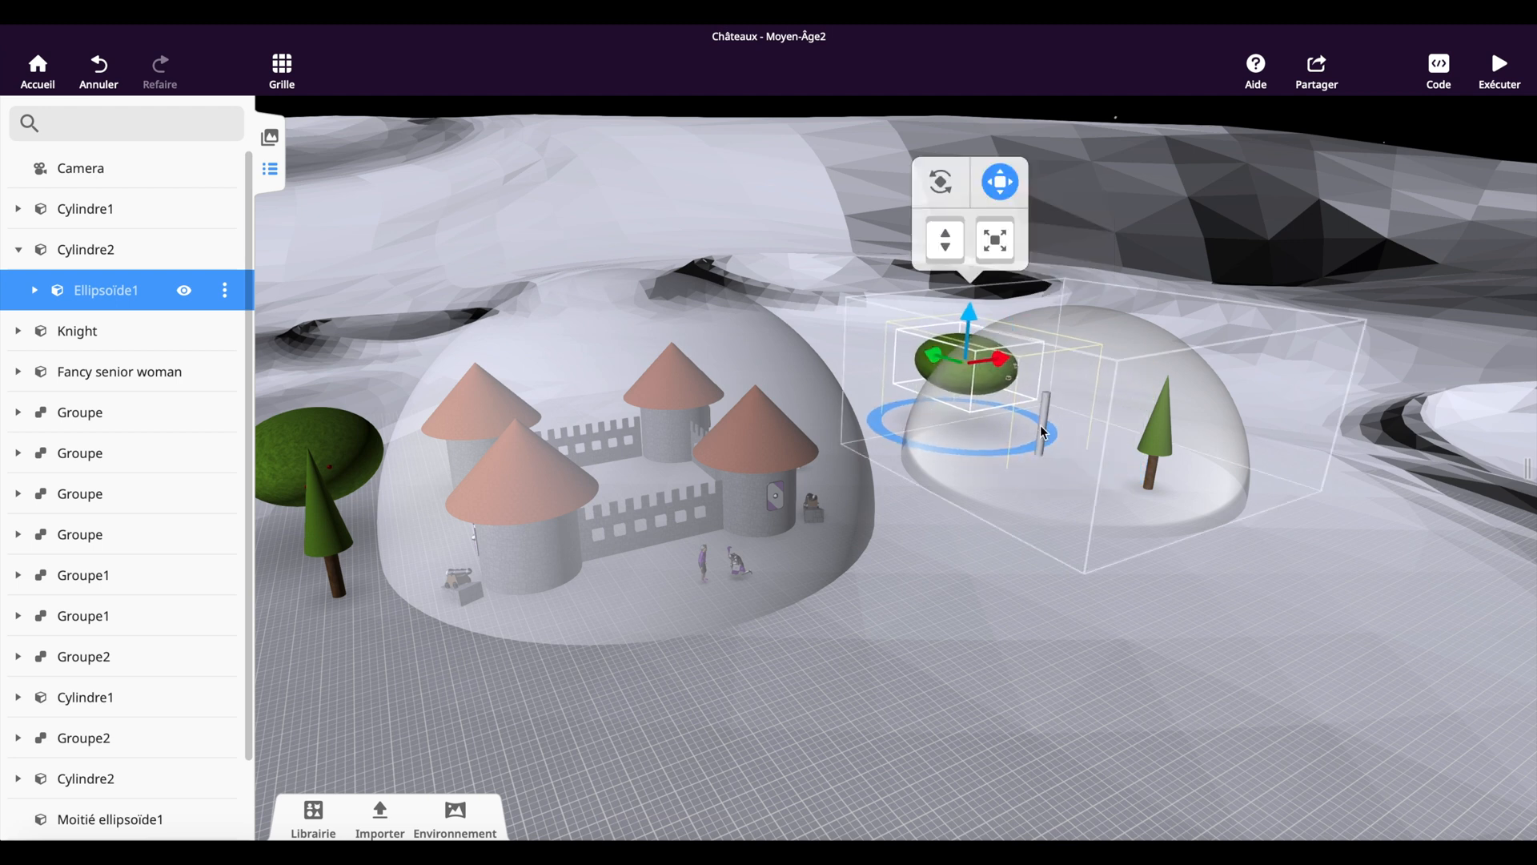
{"action": "left_click", "coordinate": [101, 67]}
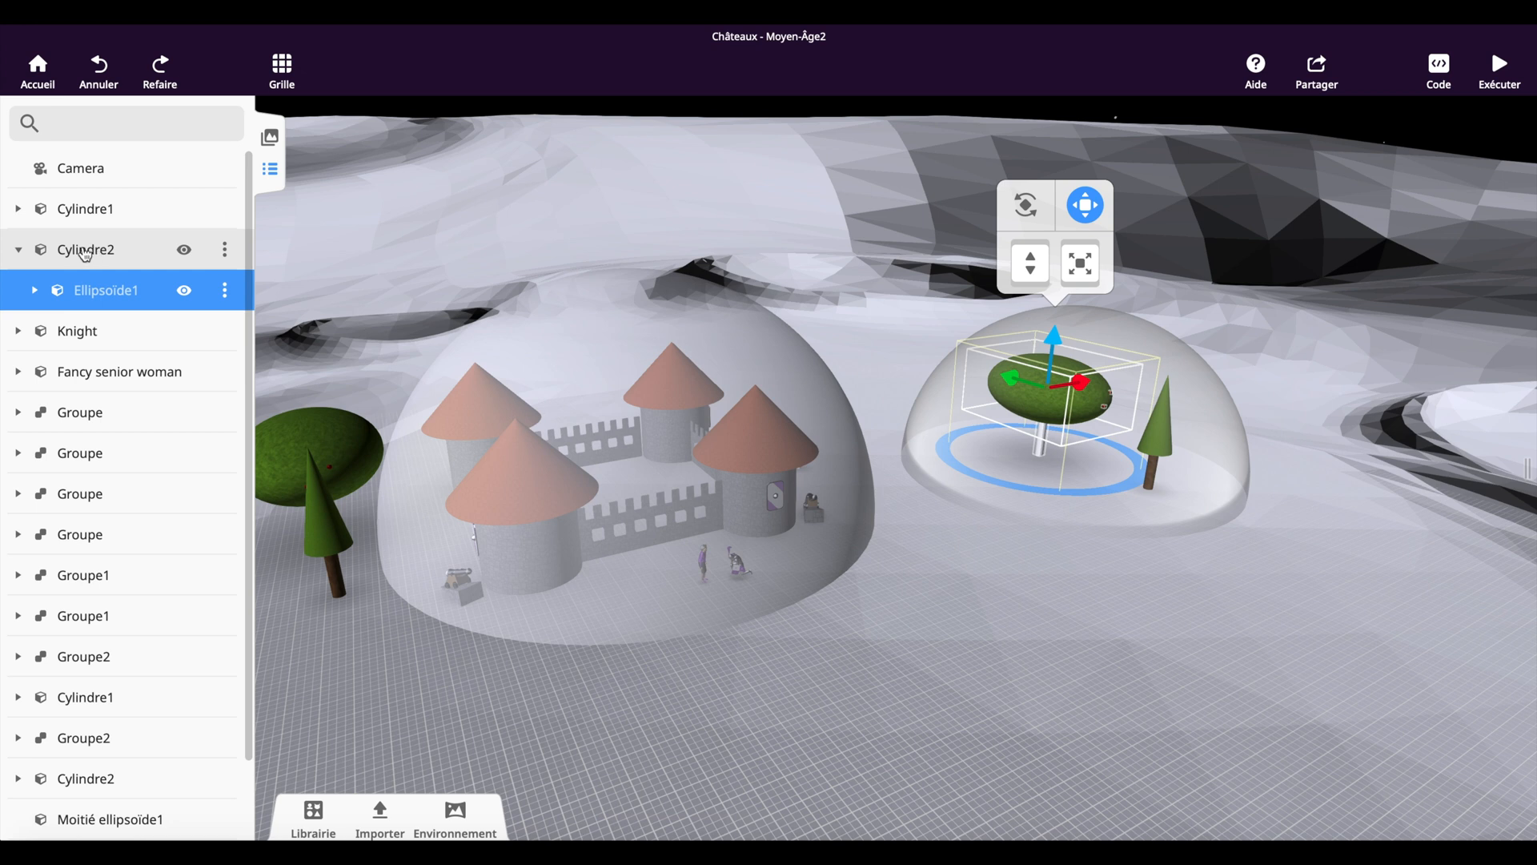
{"action": "left_click", "coordinate": [86, 251]}
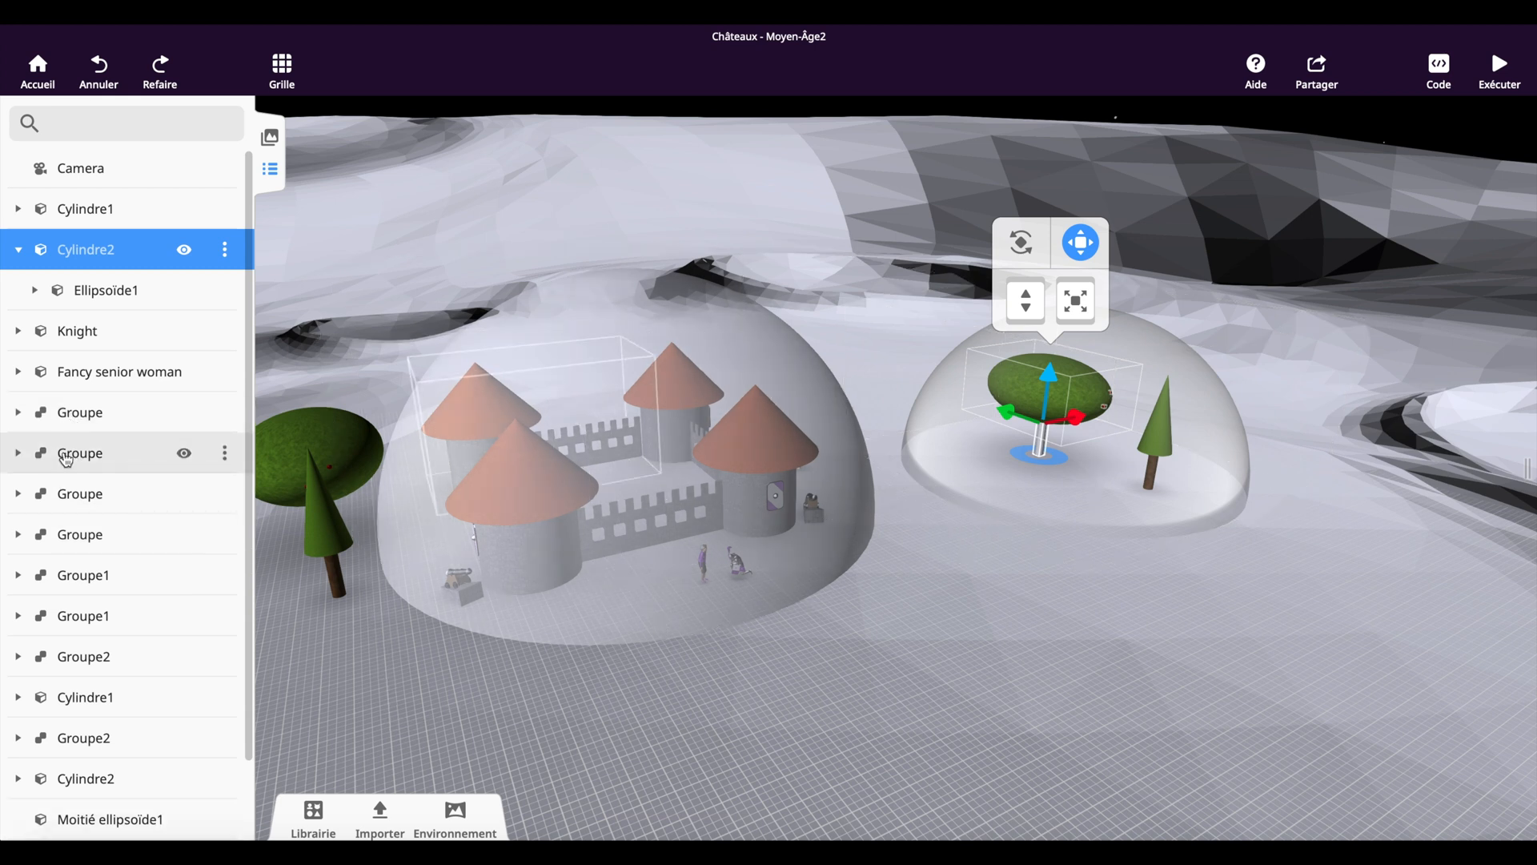
Inspect the contents of the first Groupe and open its name for editing, leaving it without renaming.
{"action": "left_click", "coordinate": [18, 411]}
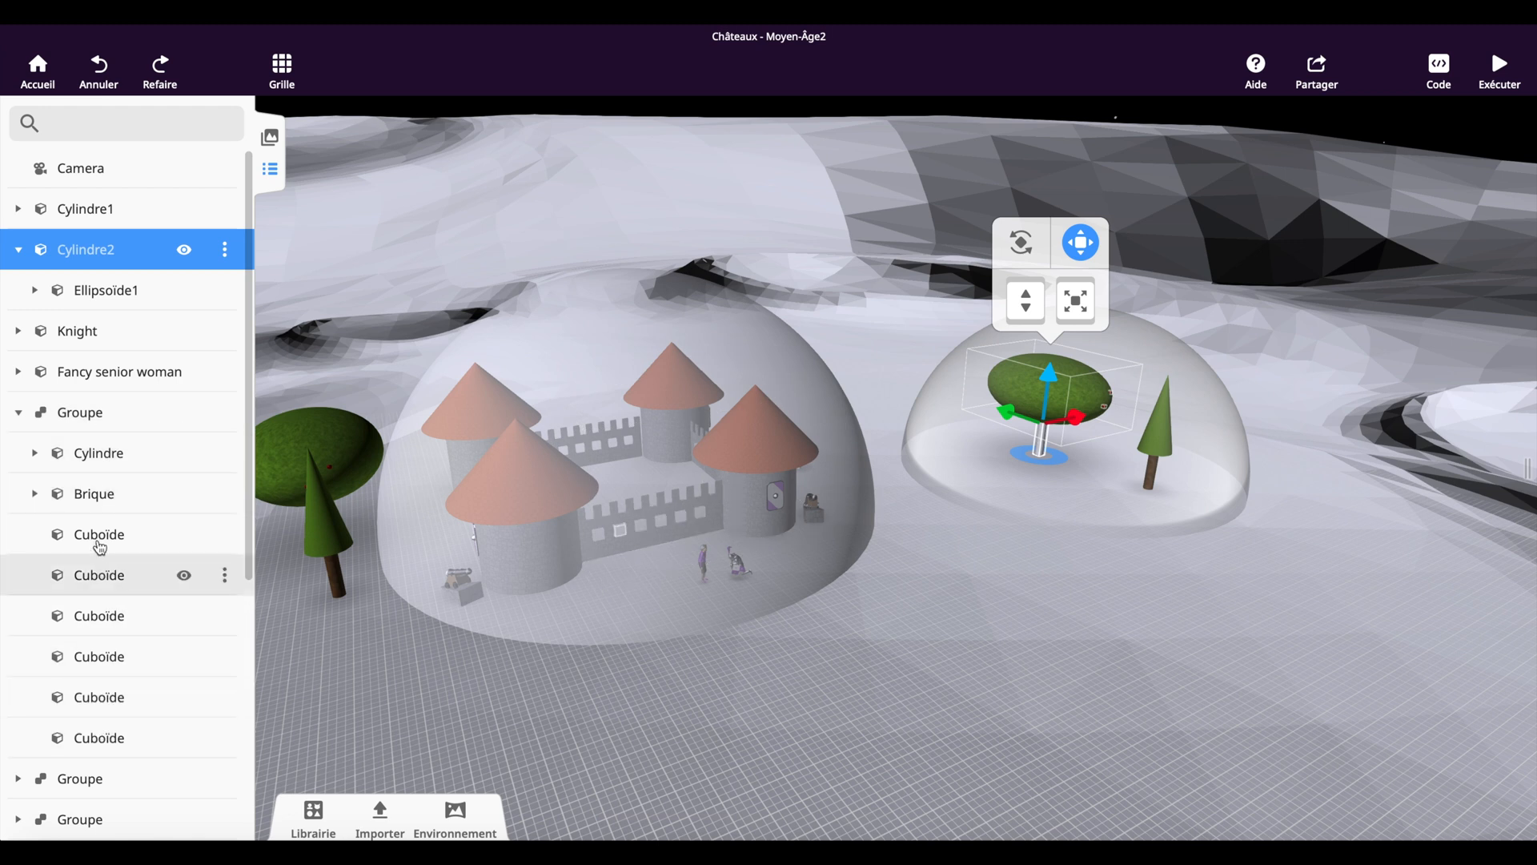
{"action": "left_click", "coordinate": [17, 413]}
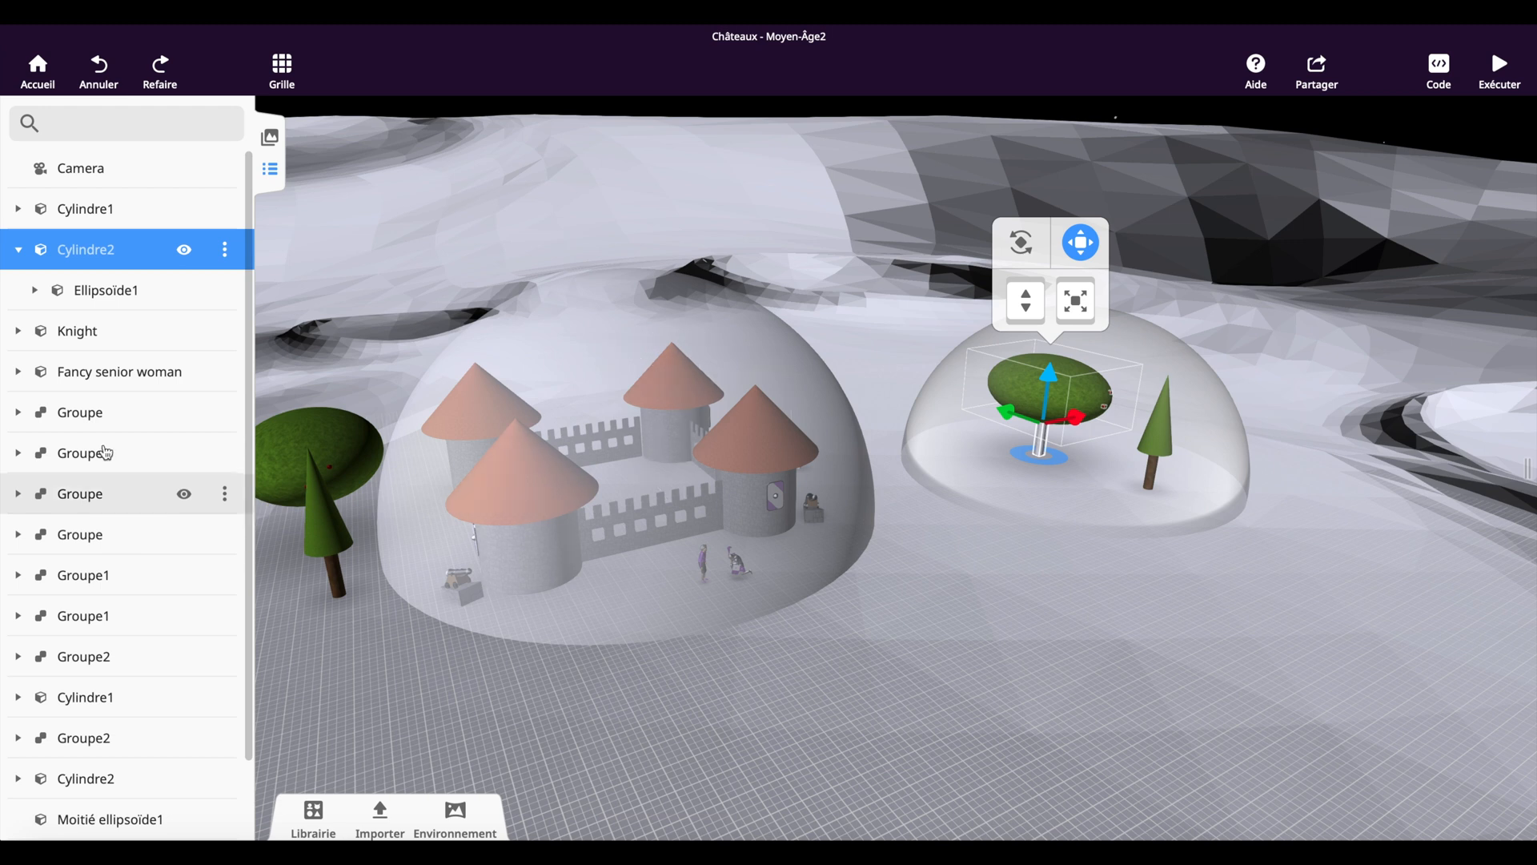
{"action": "left_click", "coordinate": [224, 413]}
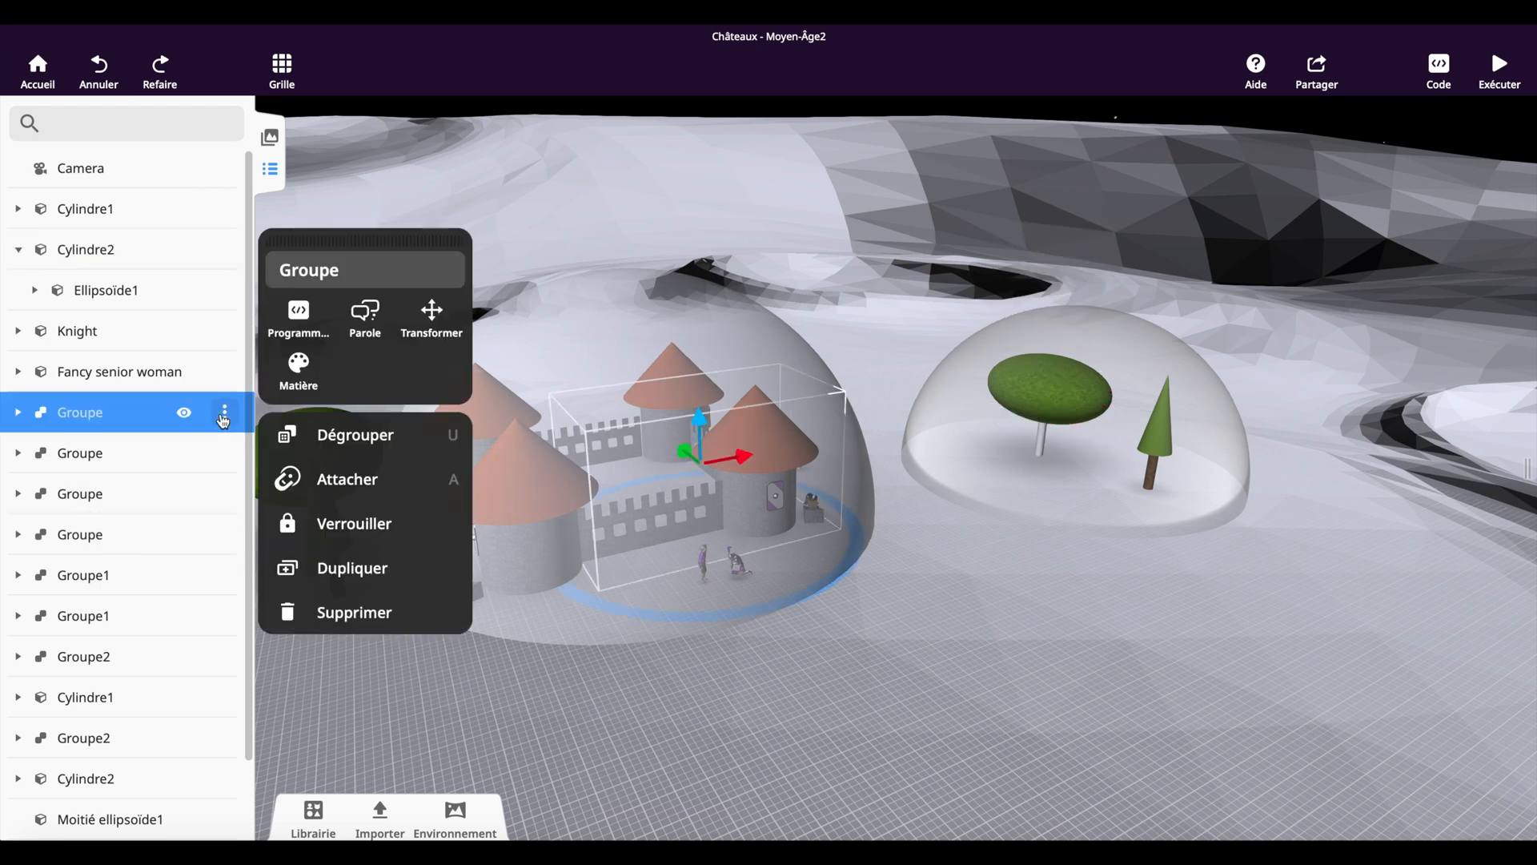
{"action": "double_click", "coordinate": [316, 268]}
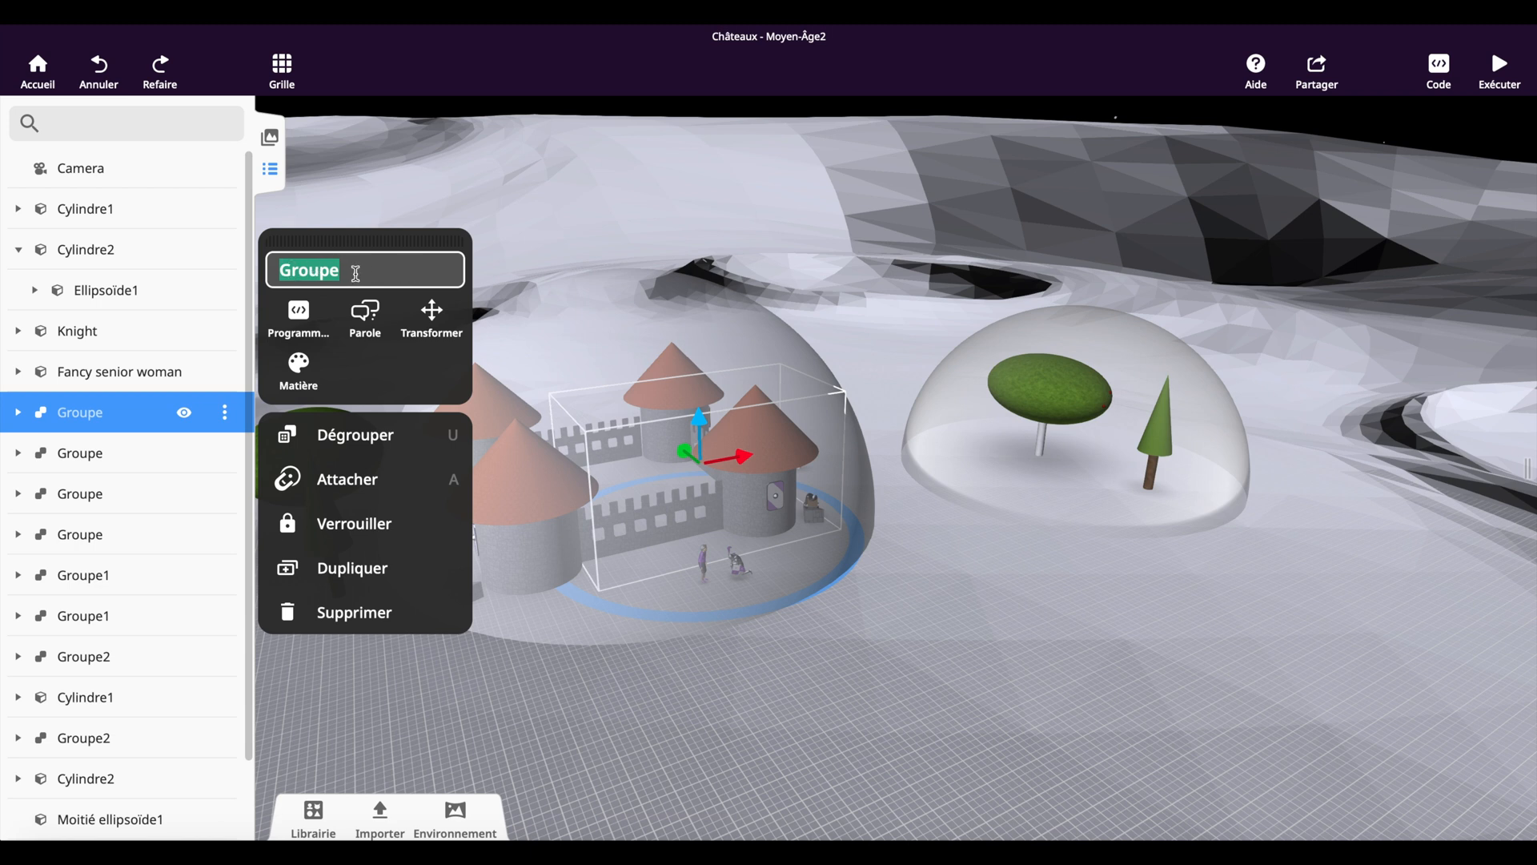
{"action": "left_click", "coordinate": [162, 454]}
{"action": "left_click", "coordinate": [162, 454]}
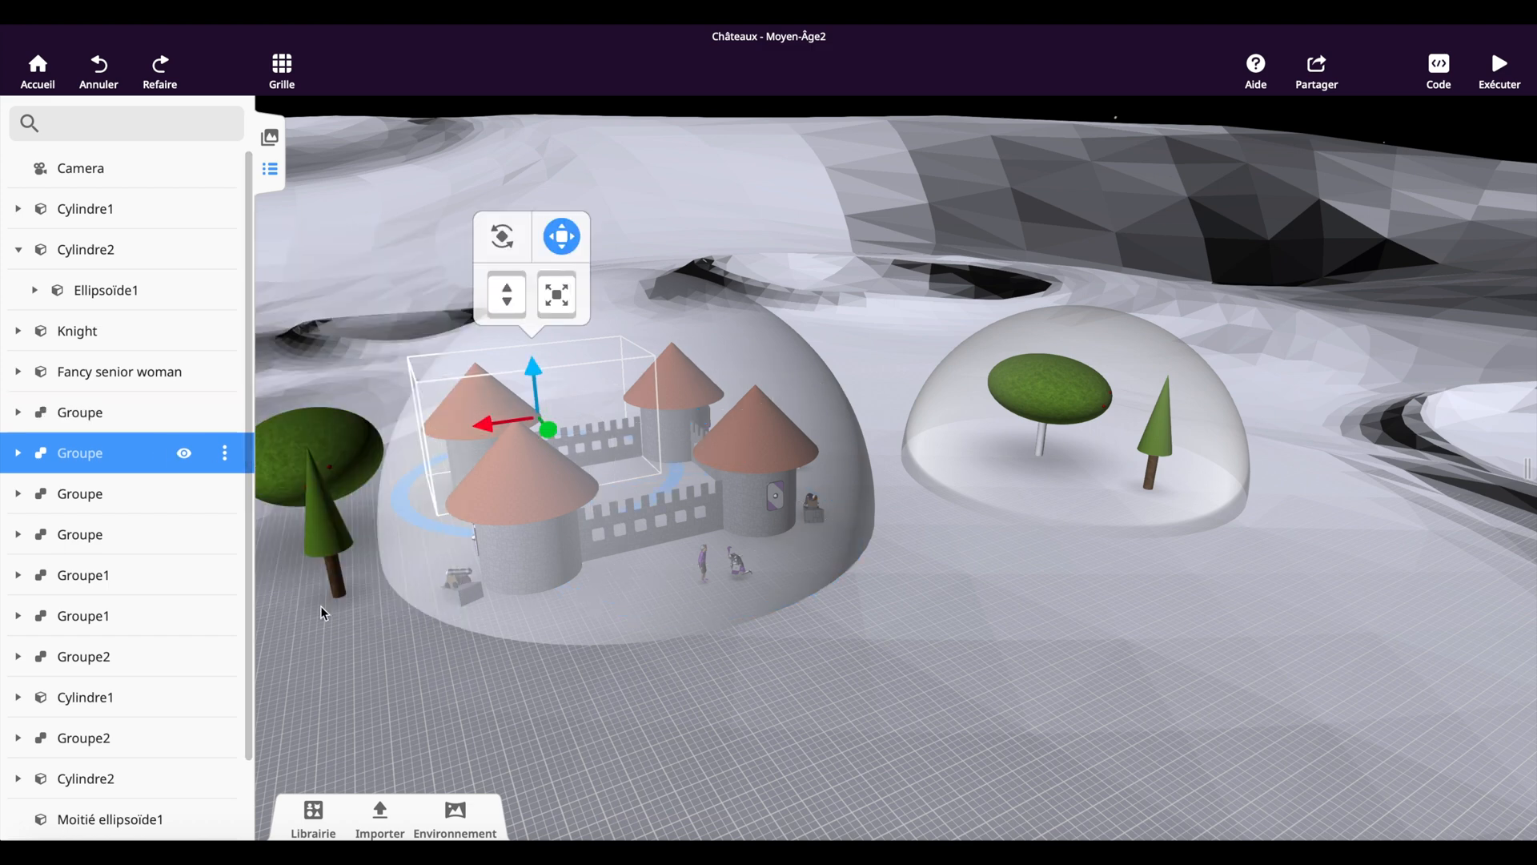
{"action": "left_click", "coordinate": [362, 672]}
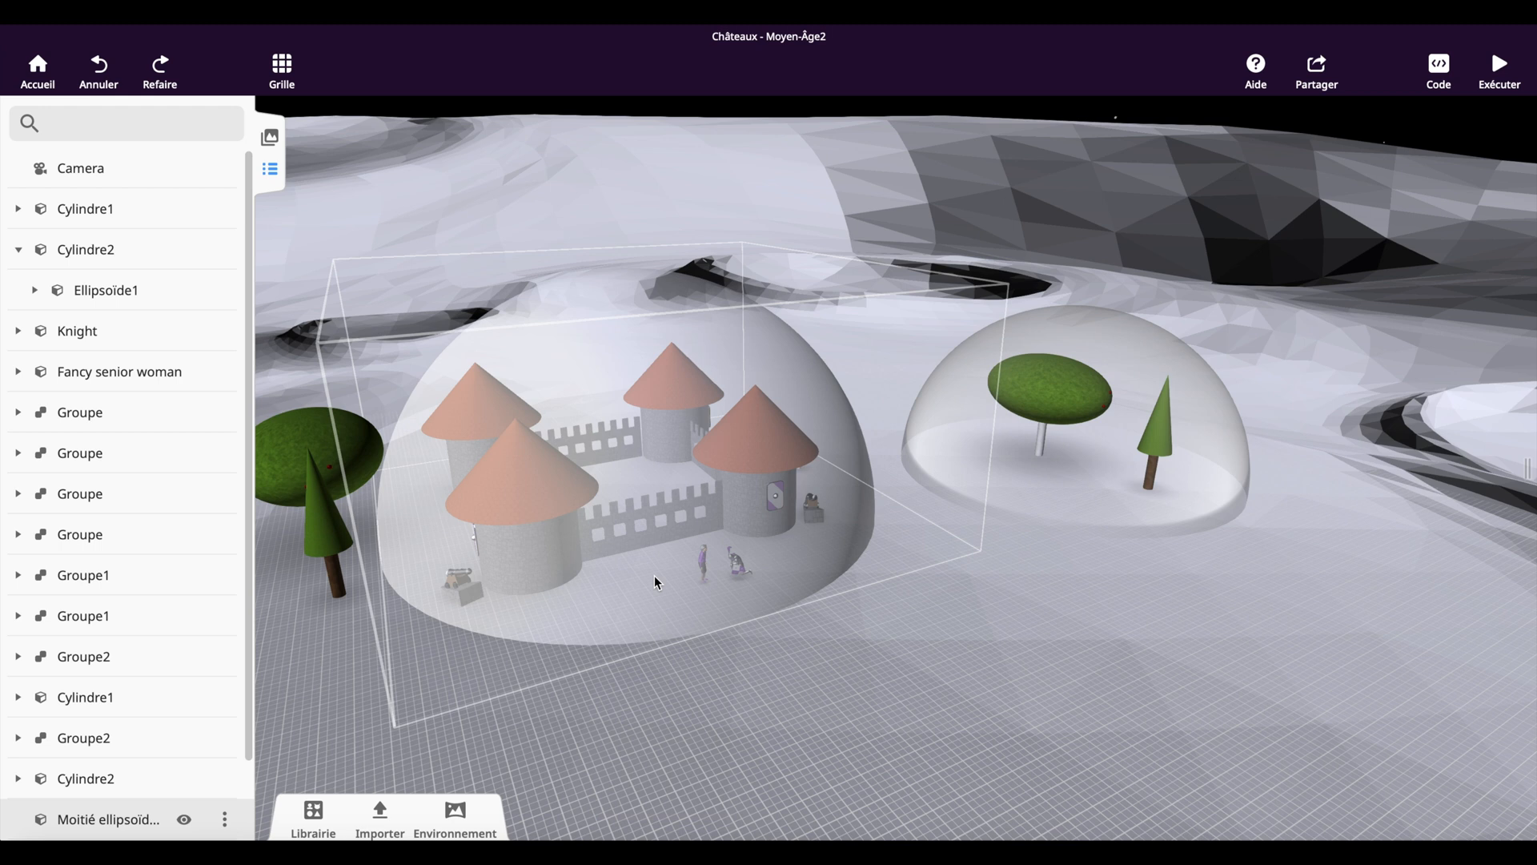
Select the round tree's foliage and the conical tree's top in the small dome to locate their list entries.
{"action": "left_click", "coordinate": [1053, 490]}
{"action": "left_click", "coordinate": [882, 602]}
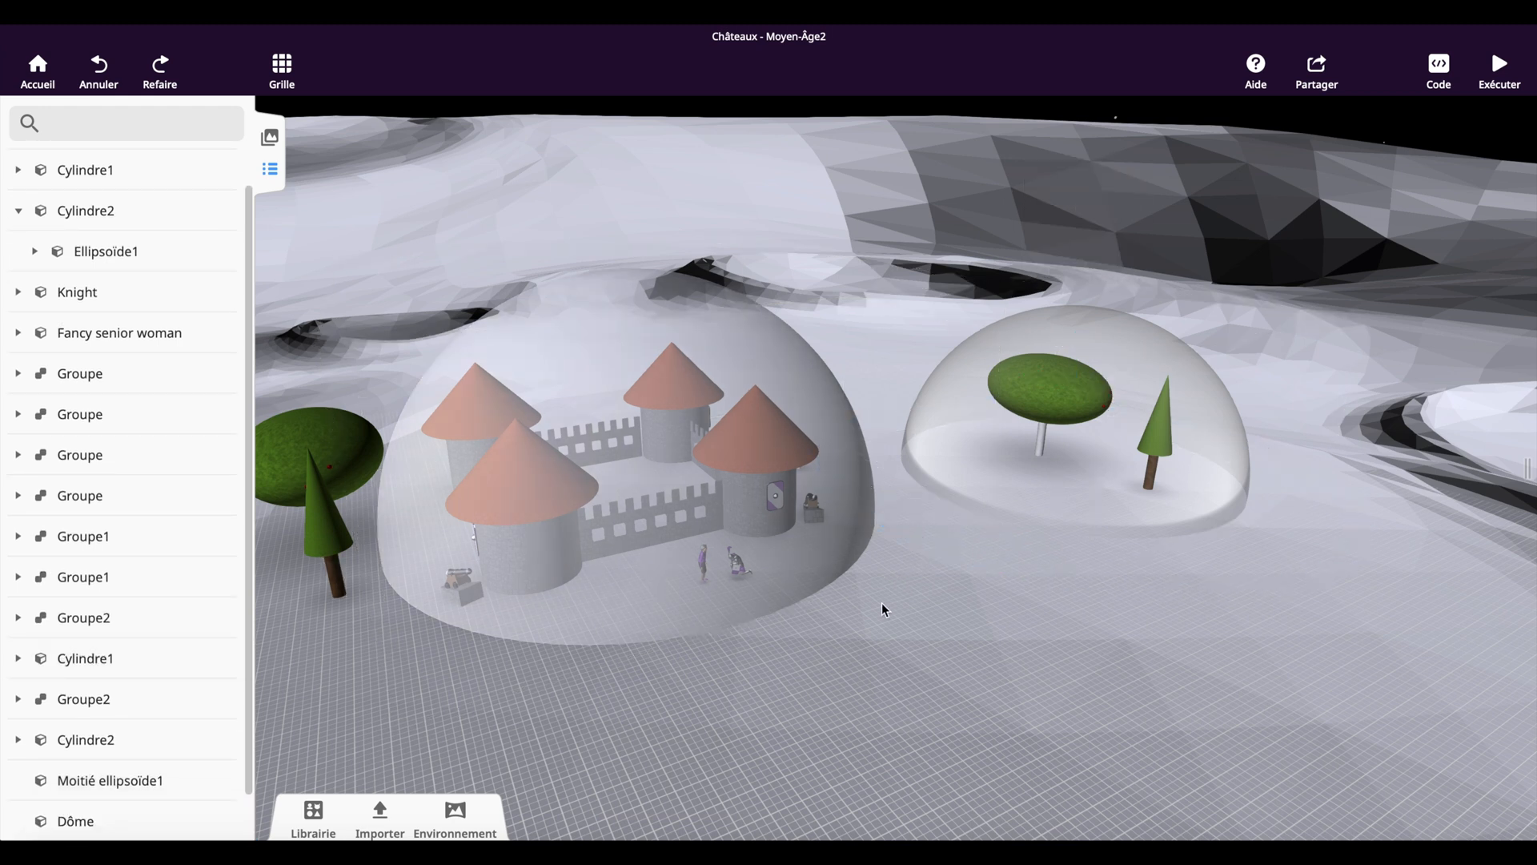
{"action": "left_click", "coordinate": [1065, 398]}
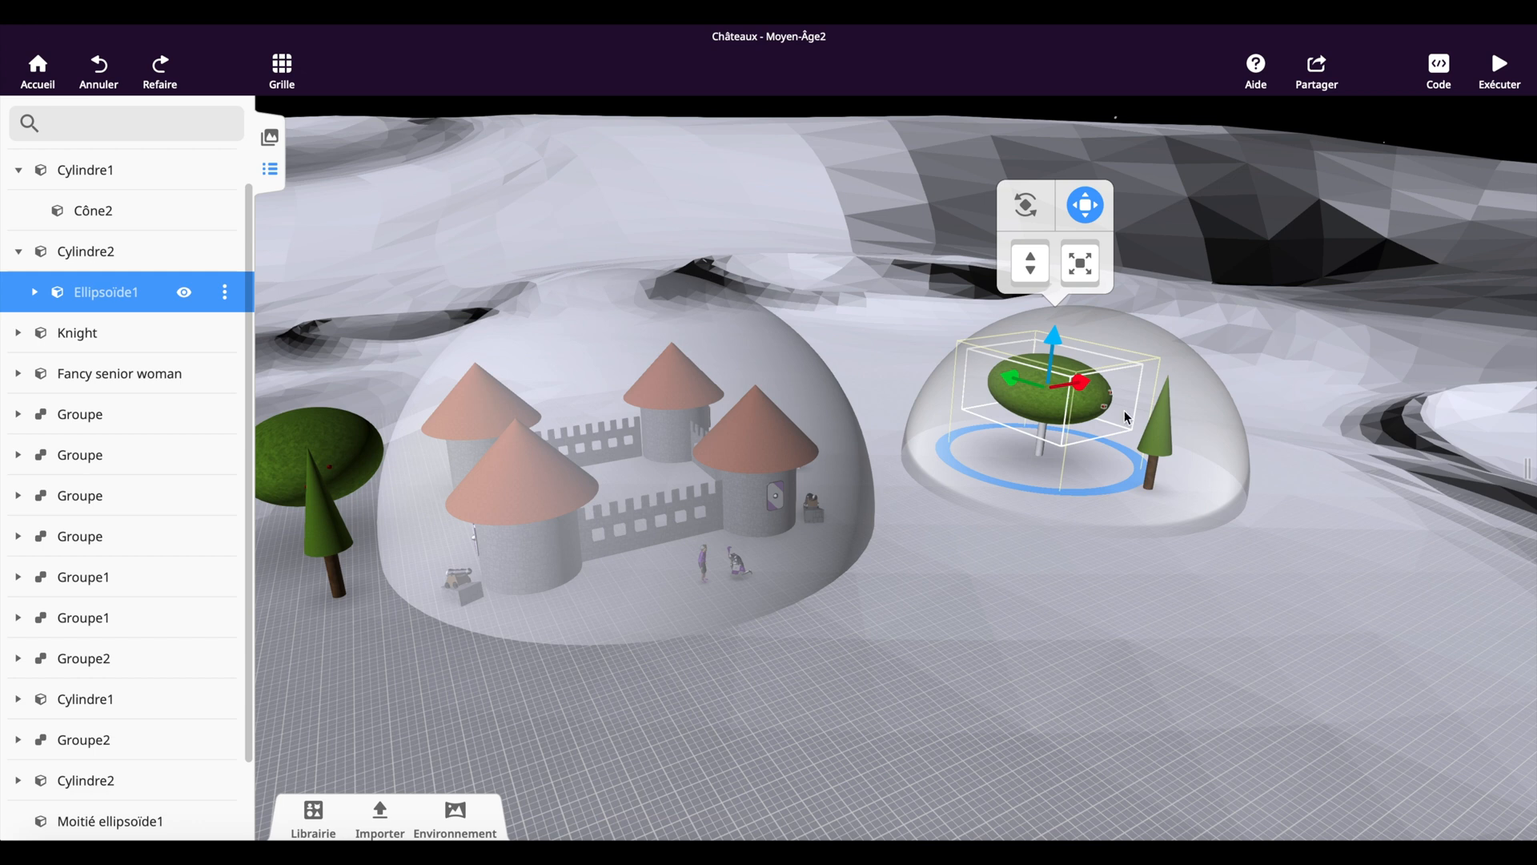
{"action": "left_click", "coordinate": [1158, 437]}
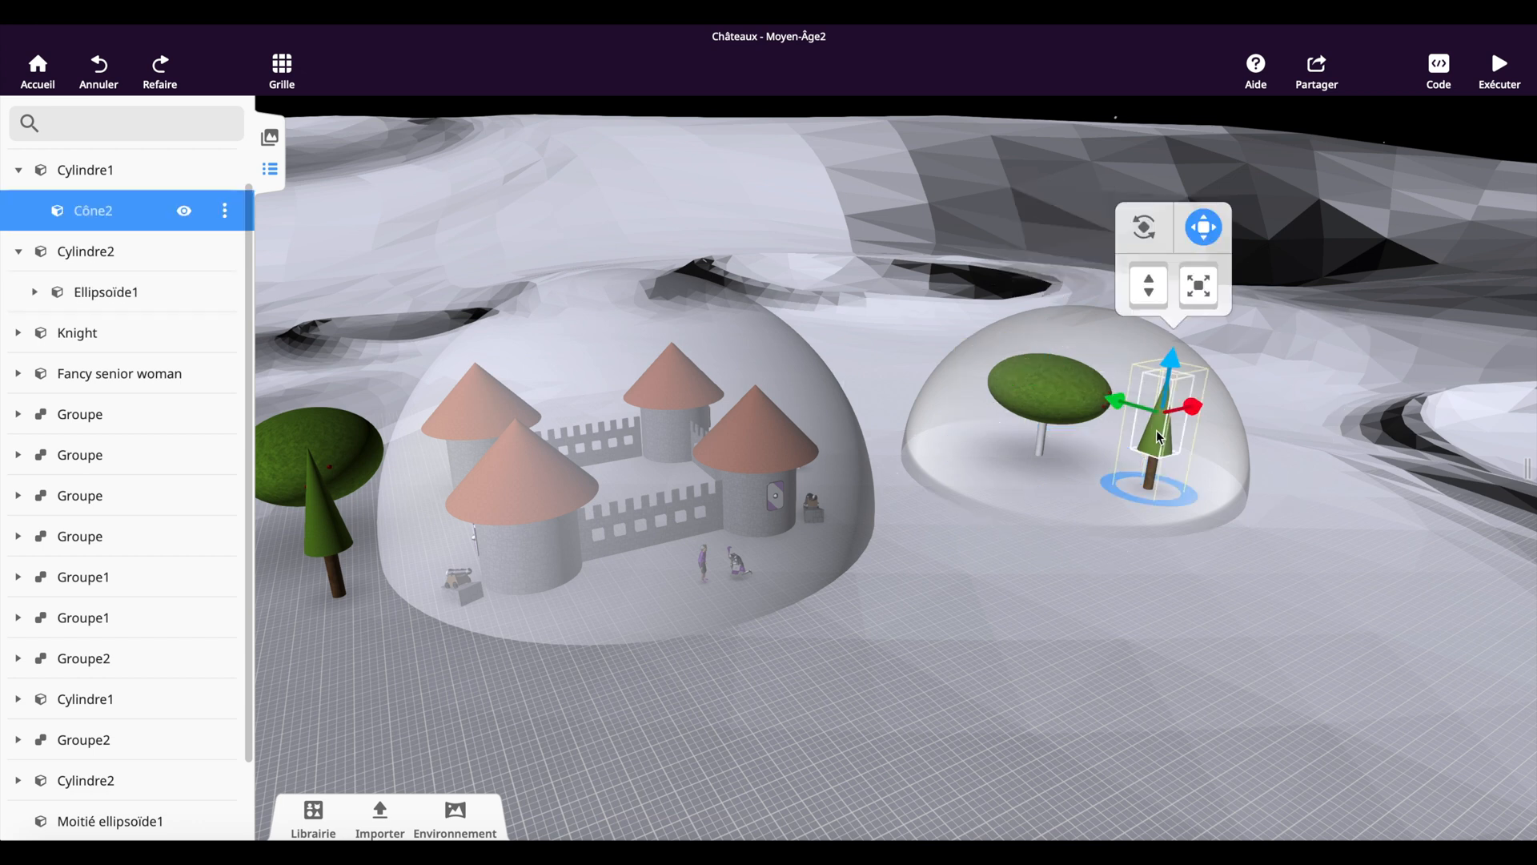
{"action": "left_click", "coordinate": [1060, 395]}
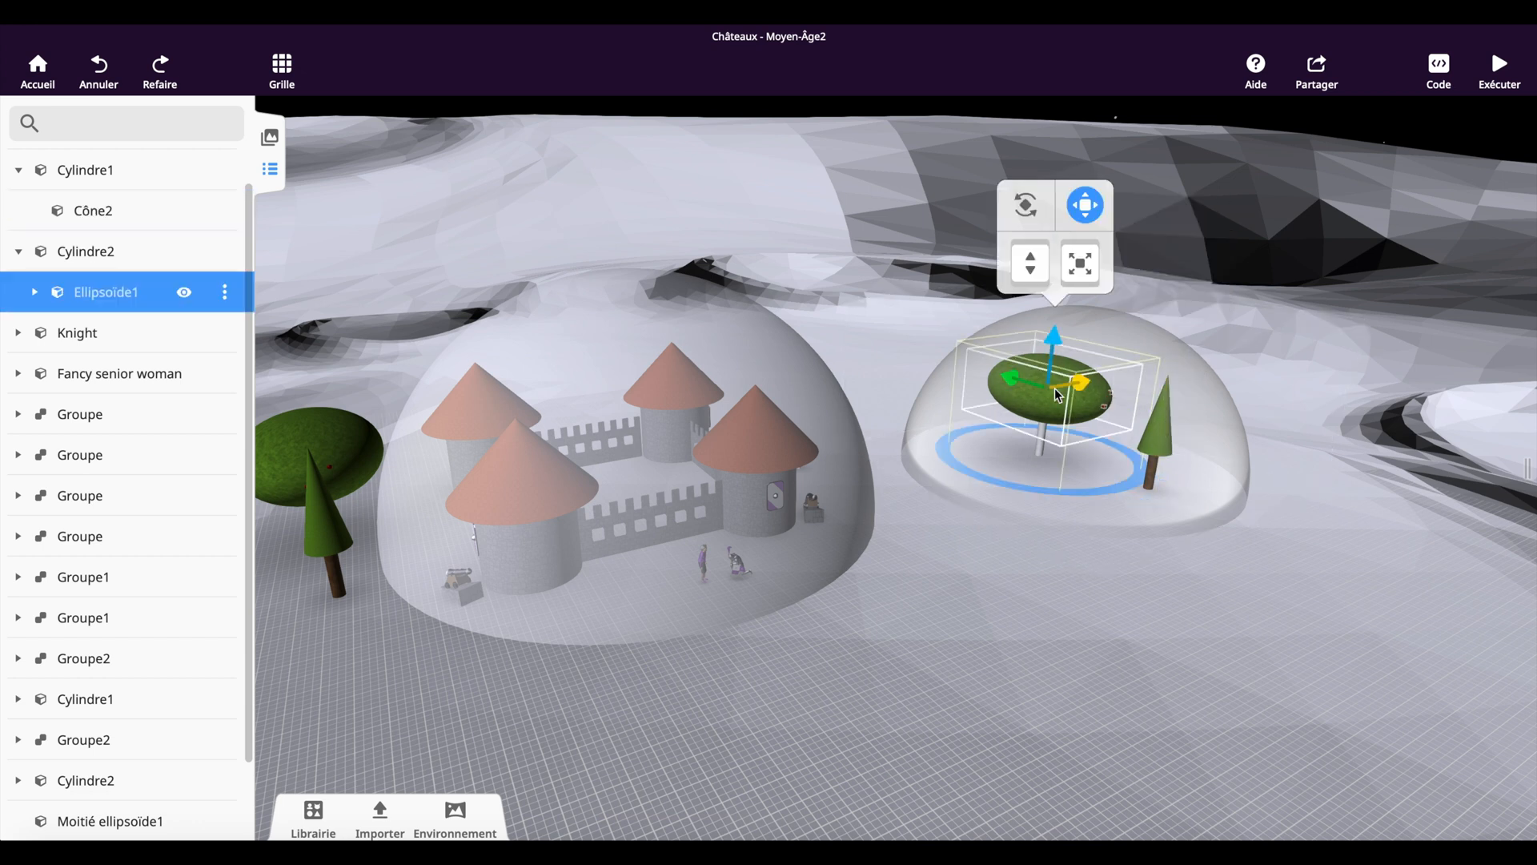
Select the castle tower-and-wall group beneath the large dome directly in the scene.
{"action": "left_click", "coordinate": [752, 453]}
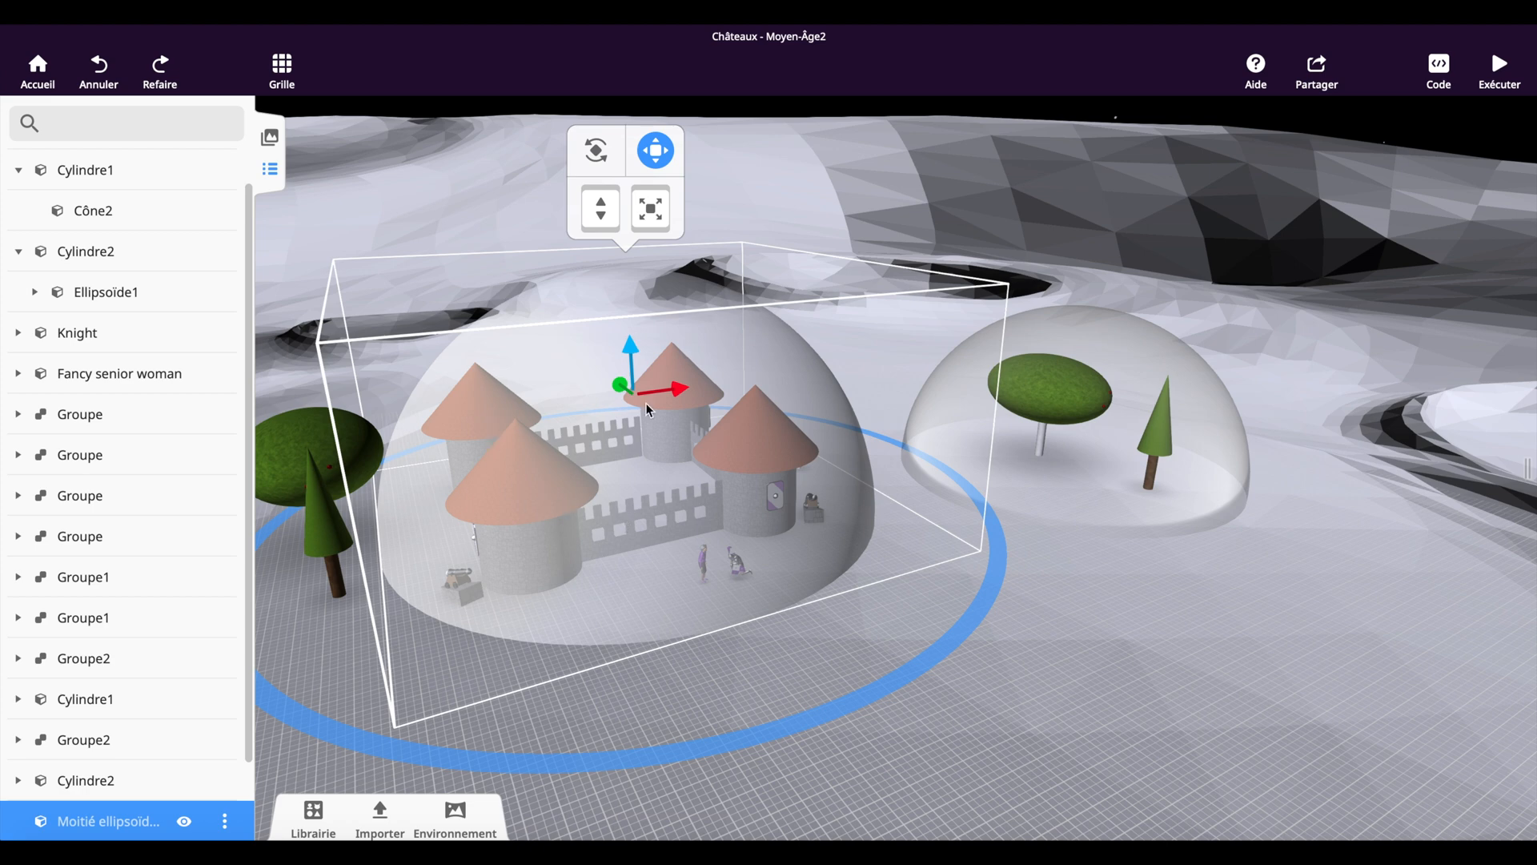
{"action": "scroll", "coordinate": [627, 479], "scroll_direction": "up", "scroll_amount": 5}
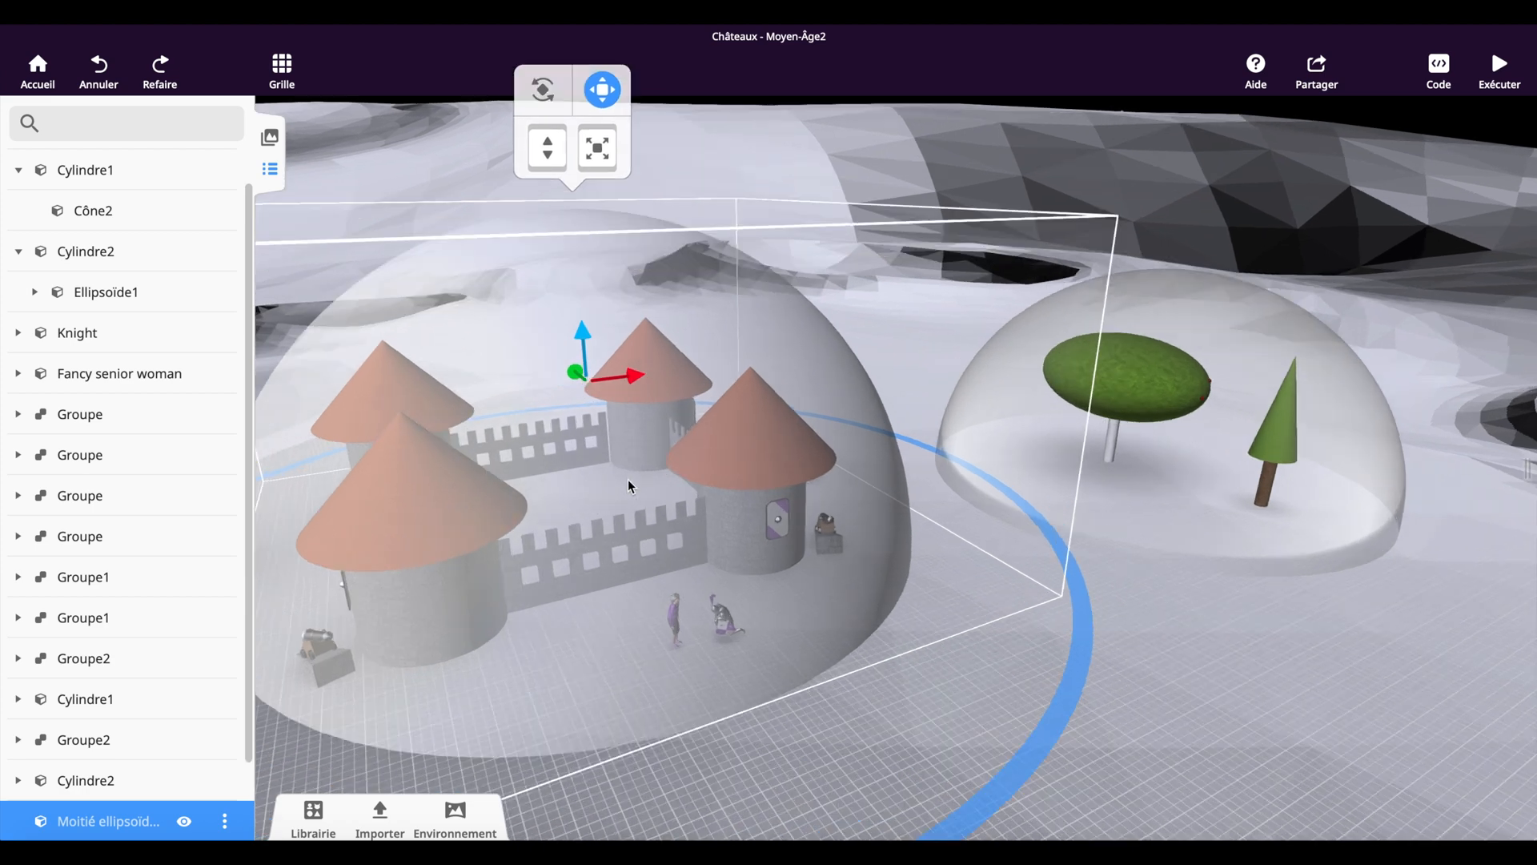
{"action": "scroll", "coordinate": [628, 484], "scroll_direction": "up", "scroll_amount": 8}
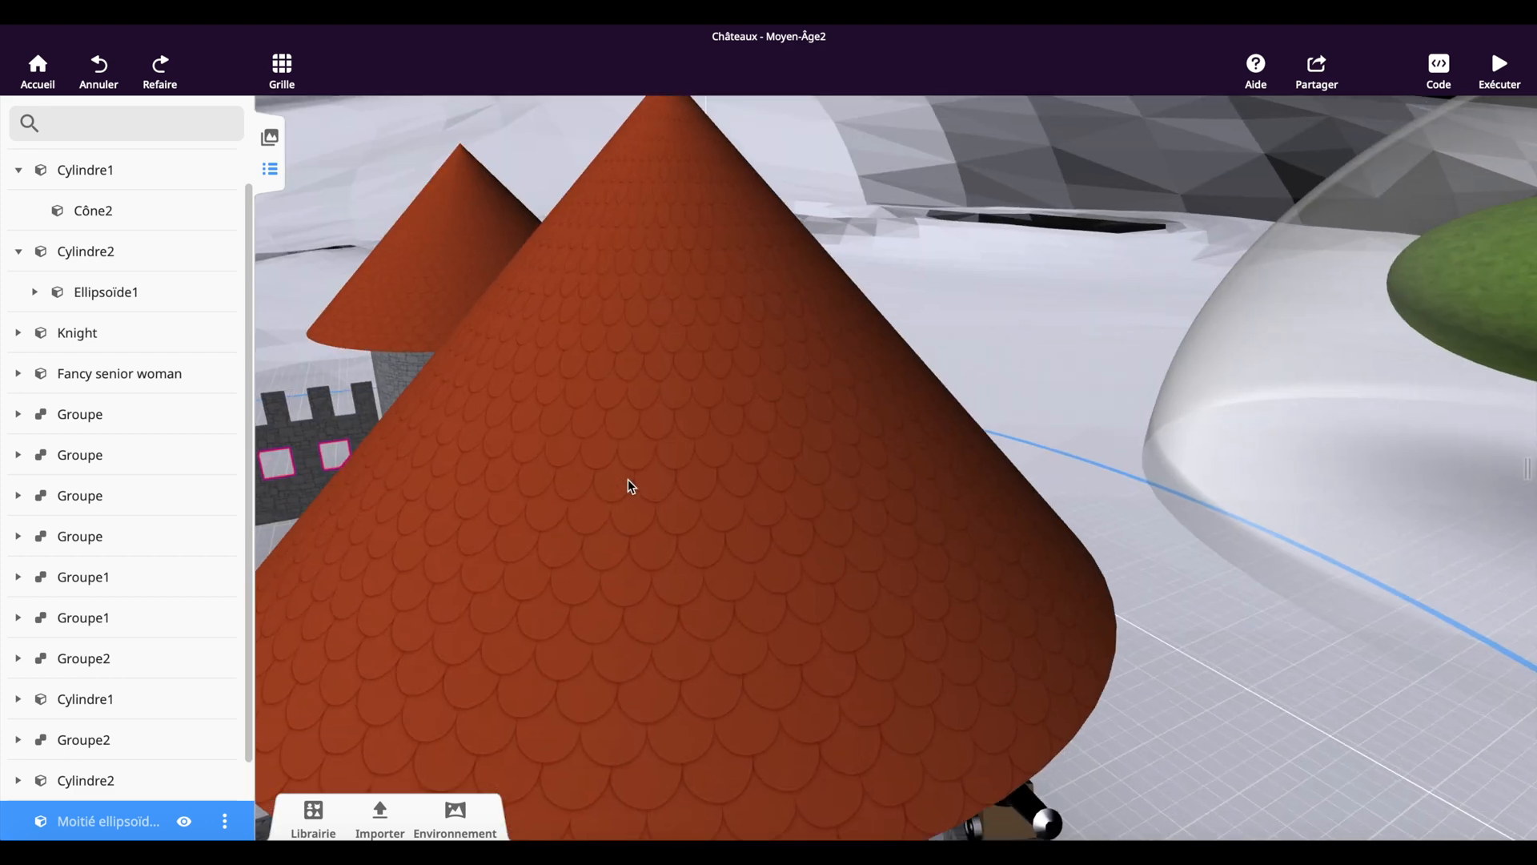
{"action": "left_click", "coordinate": [628, 480]}
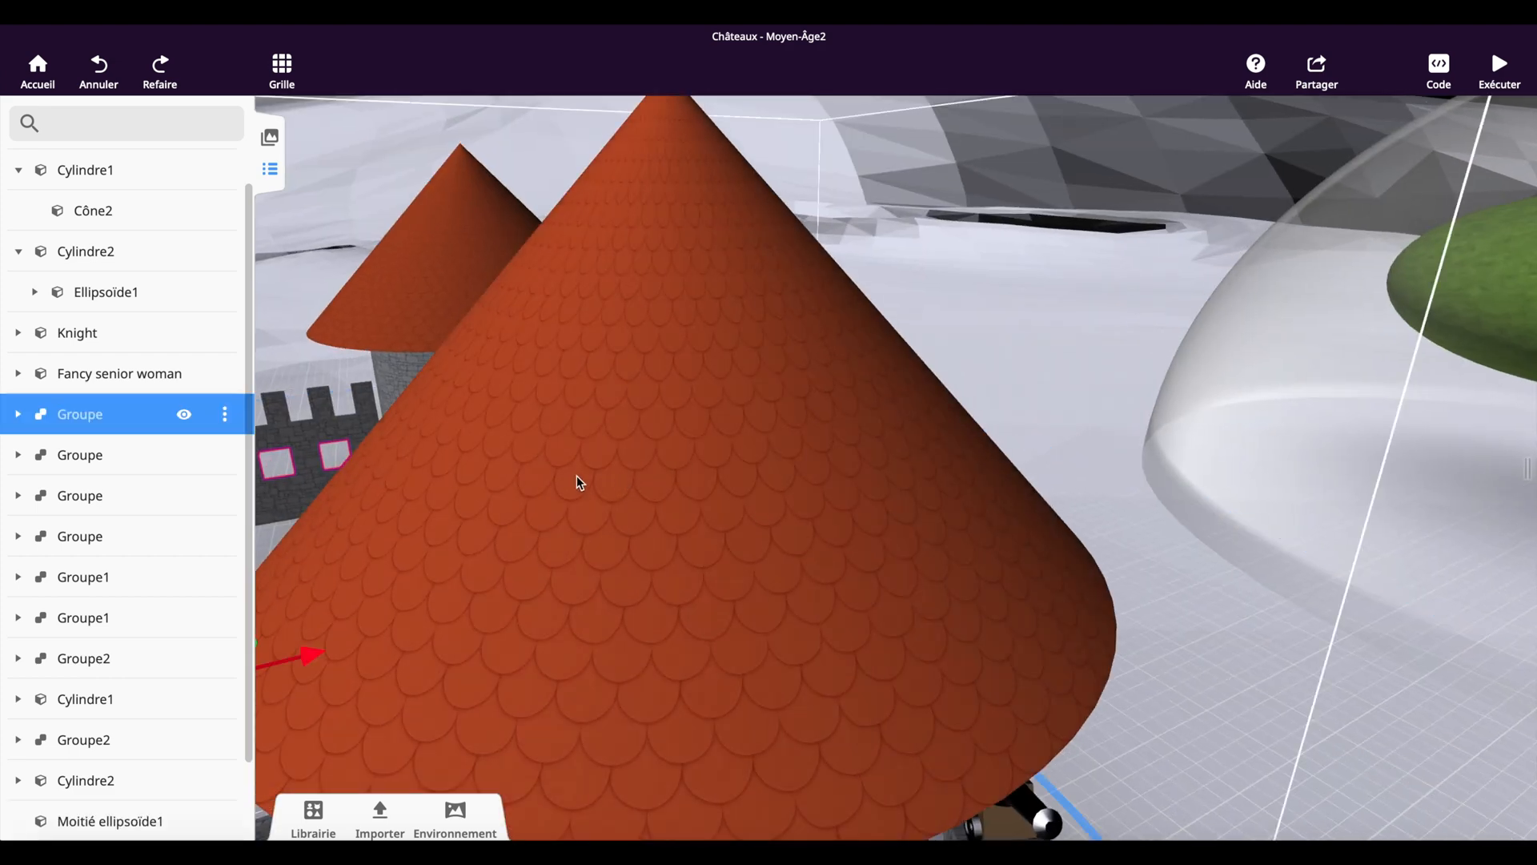
{"action": "scroll", "coordinate": [524, 486], "scroll_direction": "down", "scroll_amount": 8}
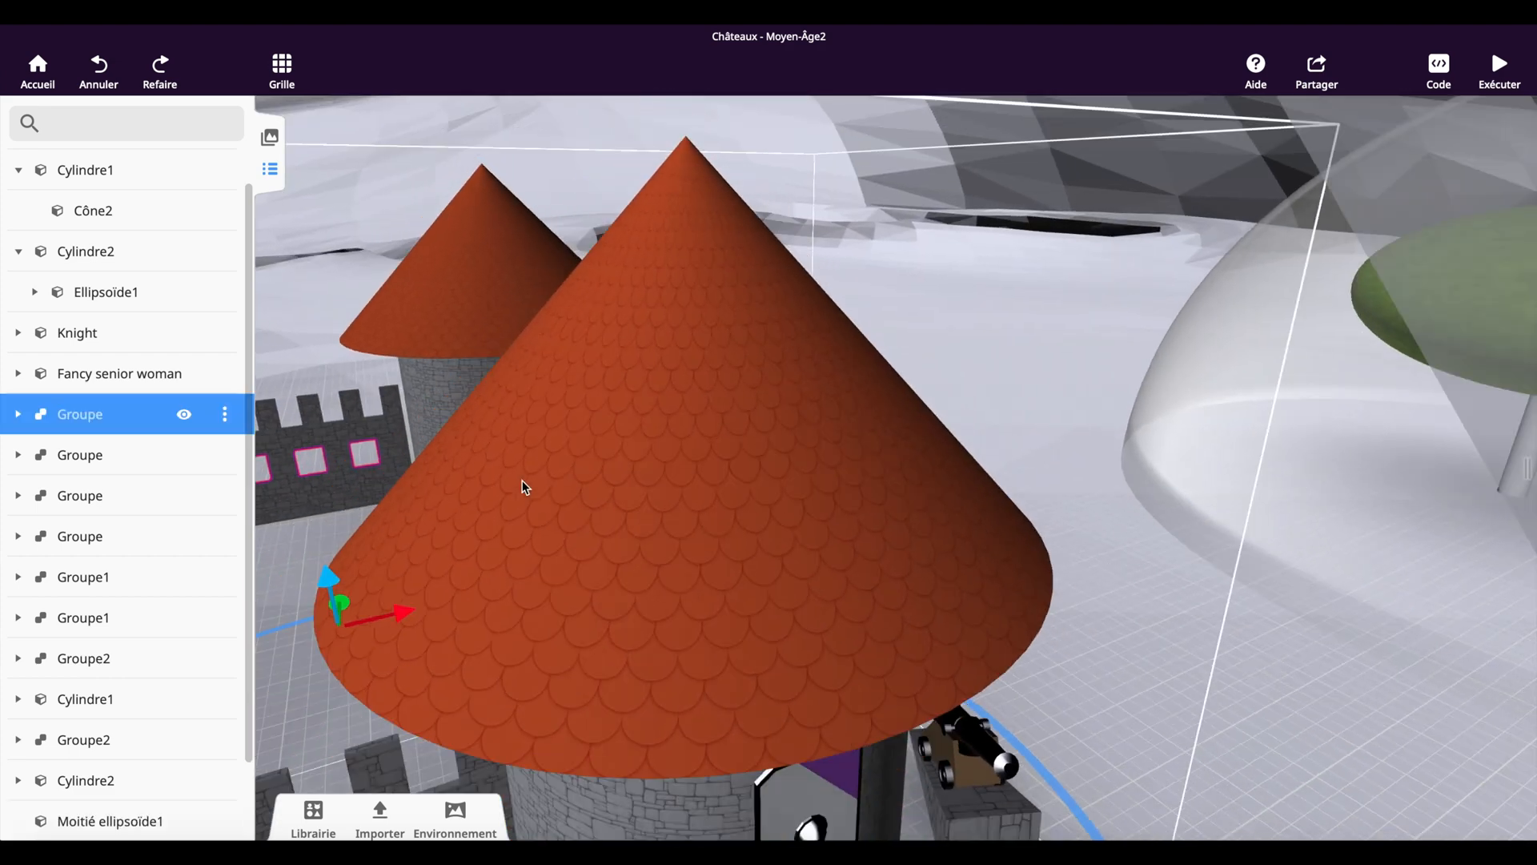
{"action": "scroll", "coordinate": [524, 486], "scroll_direction": "down", "scroll_amount": 8}
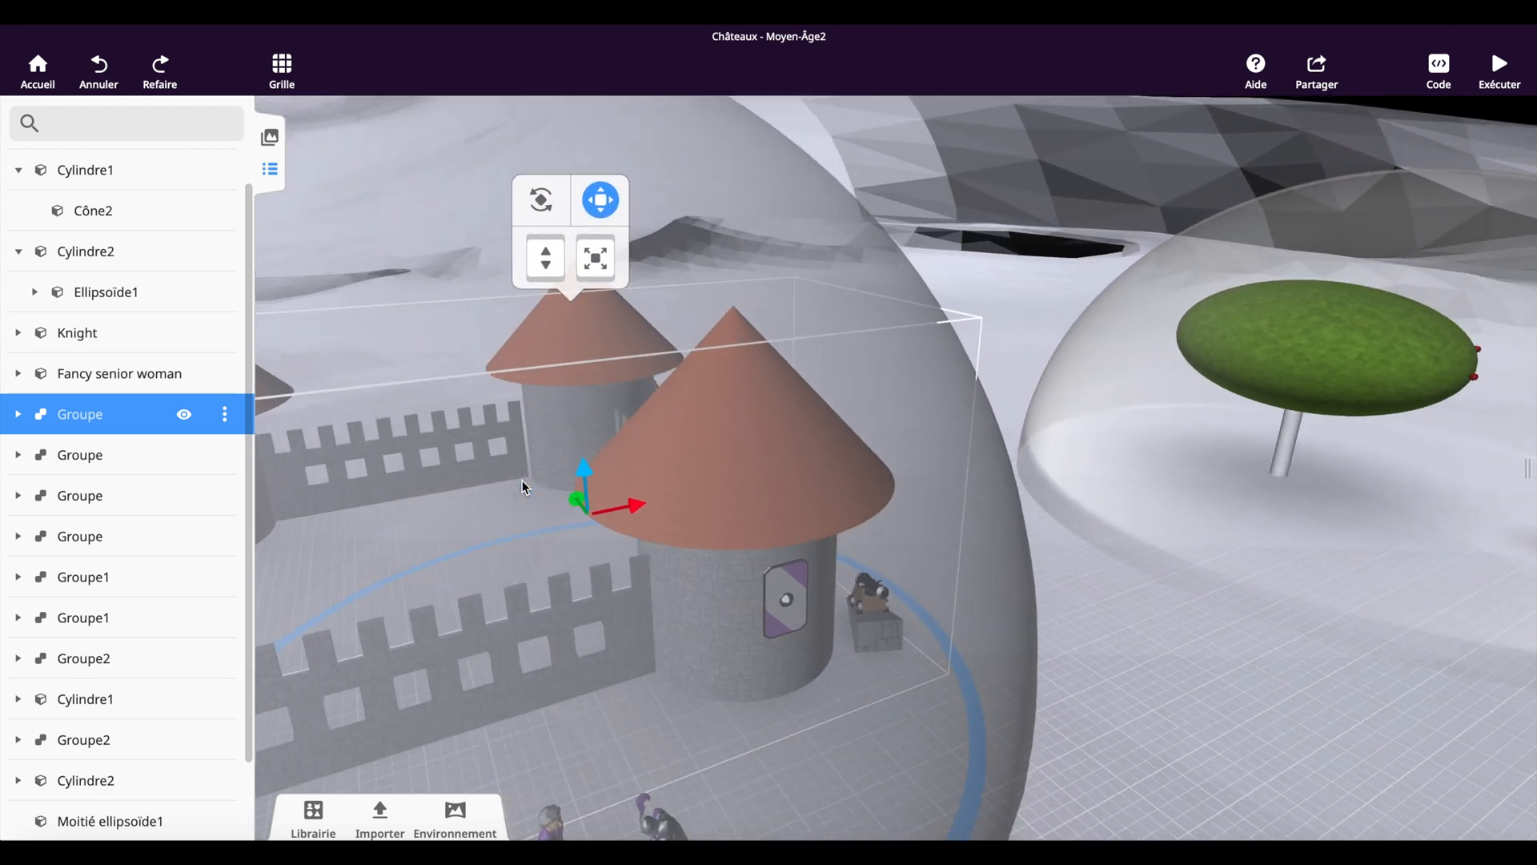
Select the Groupe1 and Groupe2 entries and the fourth Groupe in the object list to locate them in the castle scene.
{"action": "scroll", "coordinate": [523, 485], "scroll_direction": "down", "scroll_amount": 8}
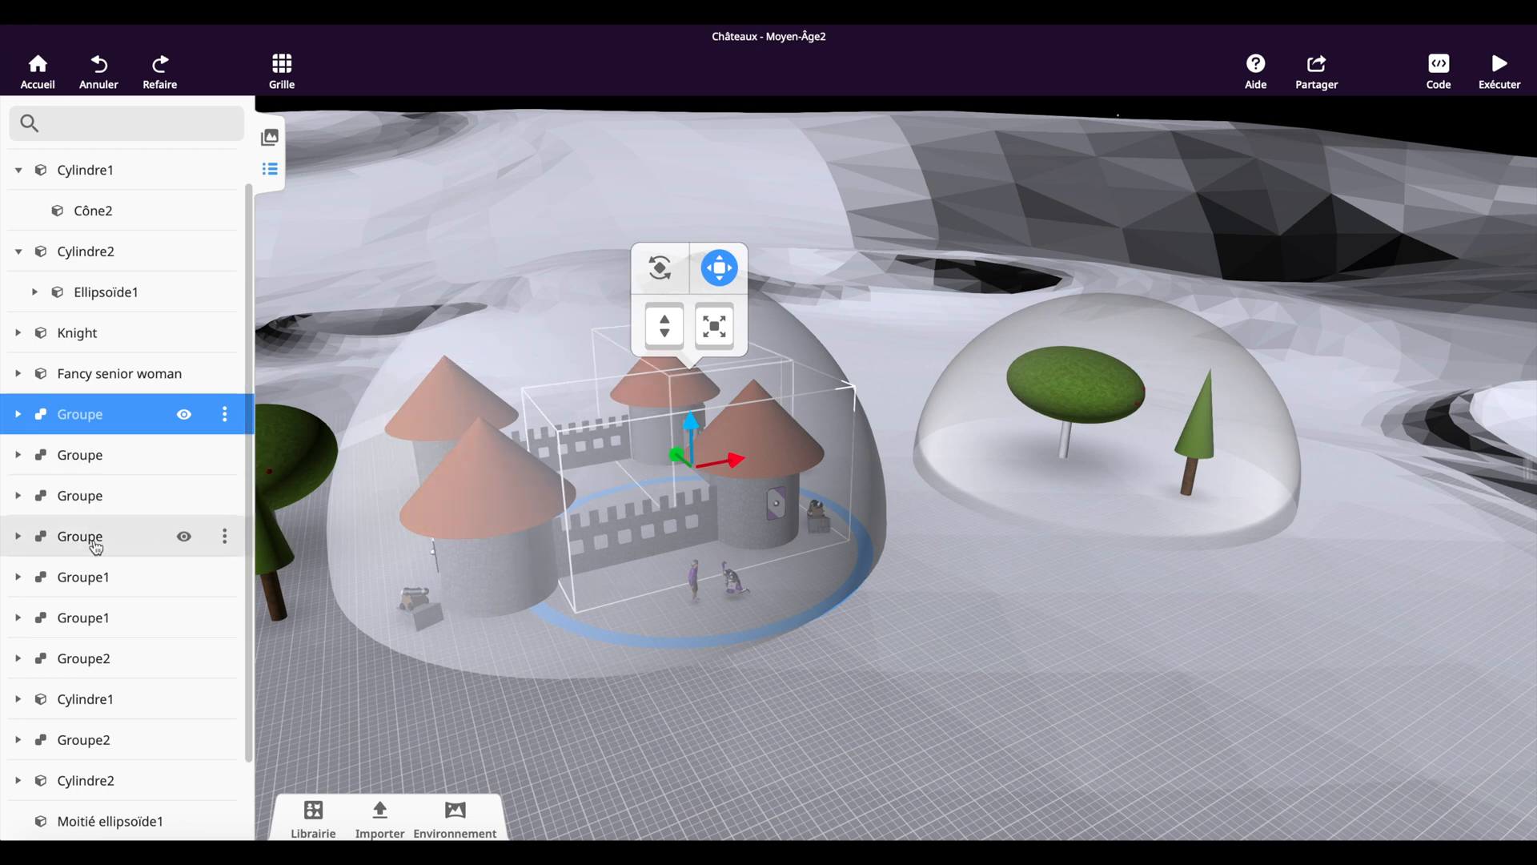
{"action": "left_click", "coordinate": [85, 589]}
{"action": "left_click", "coordinate": [84, 629]}
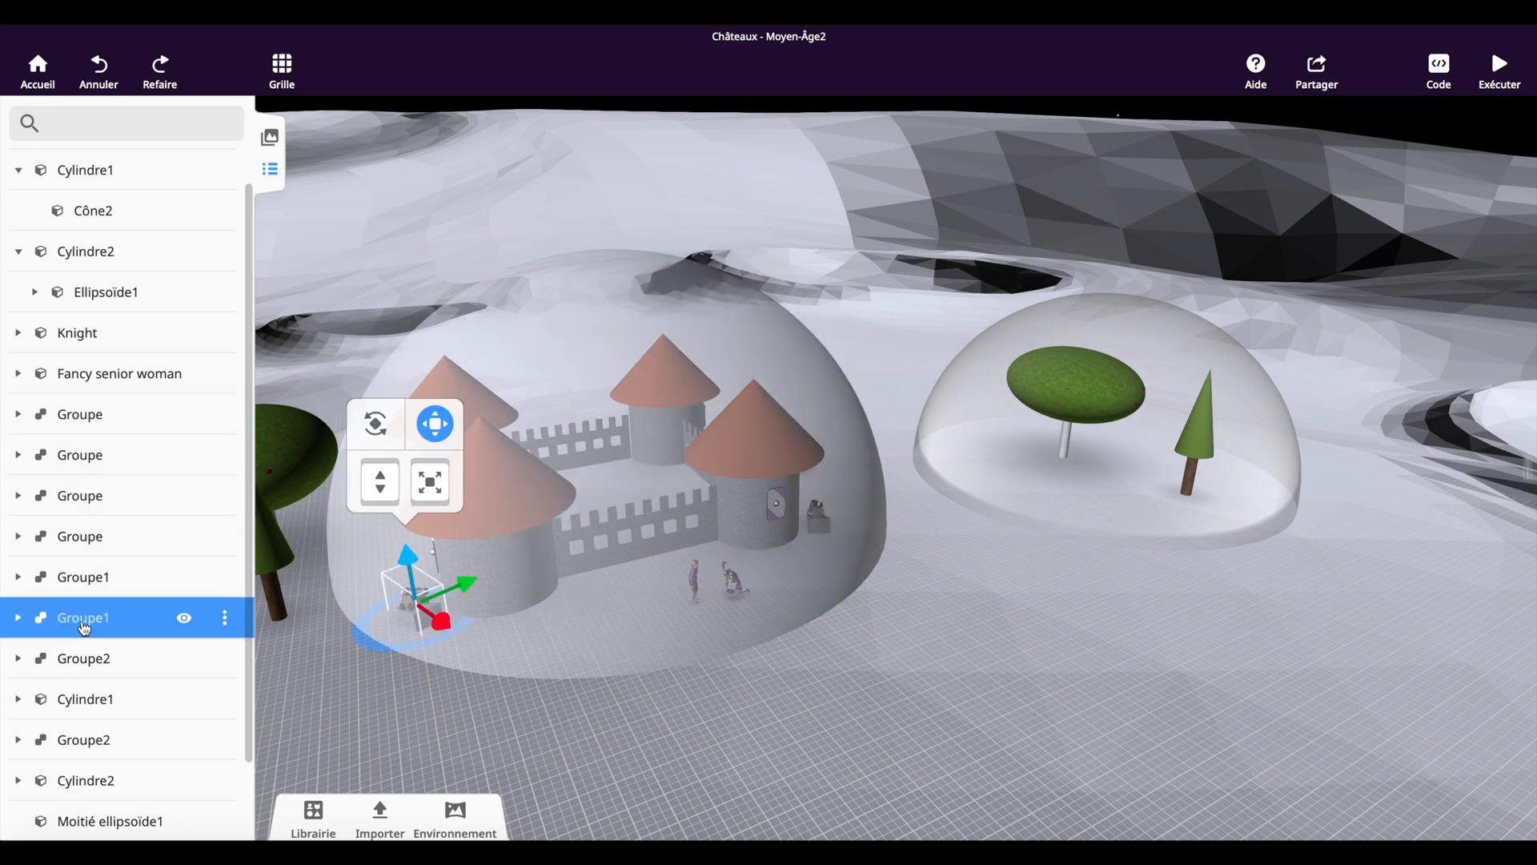
{"action": "left_click", "coordinate": [84, 671]}
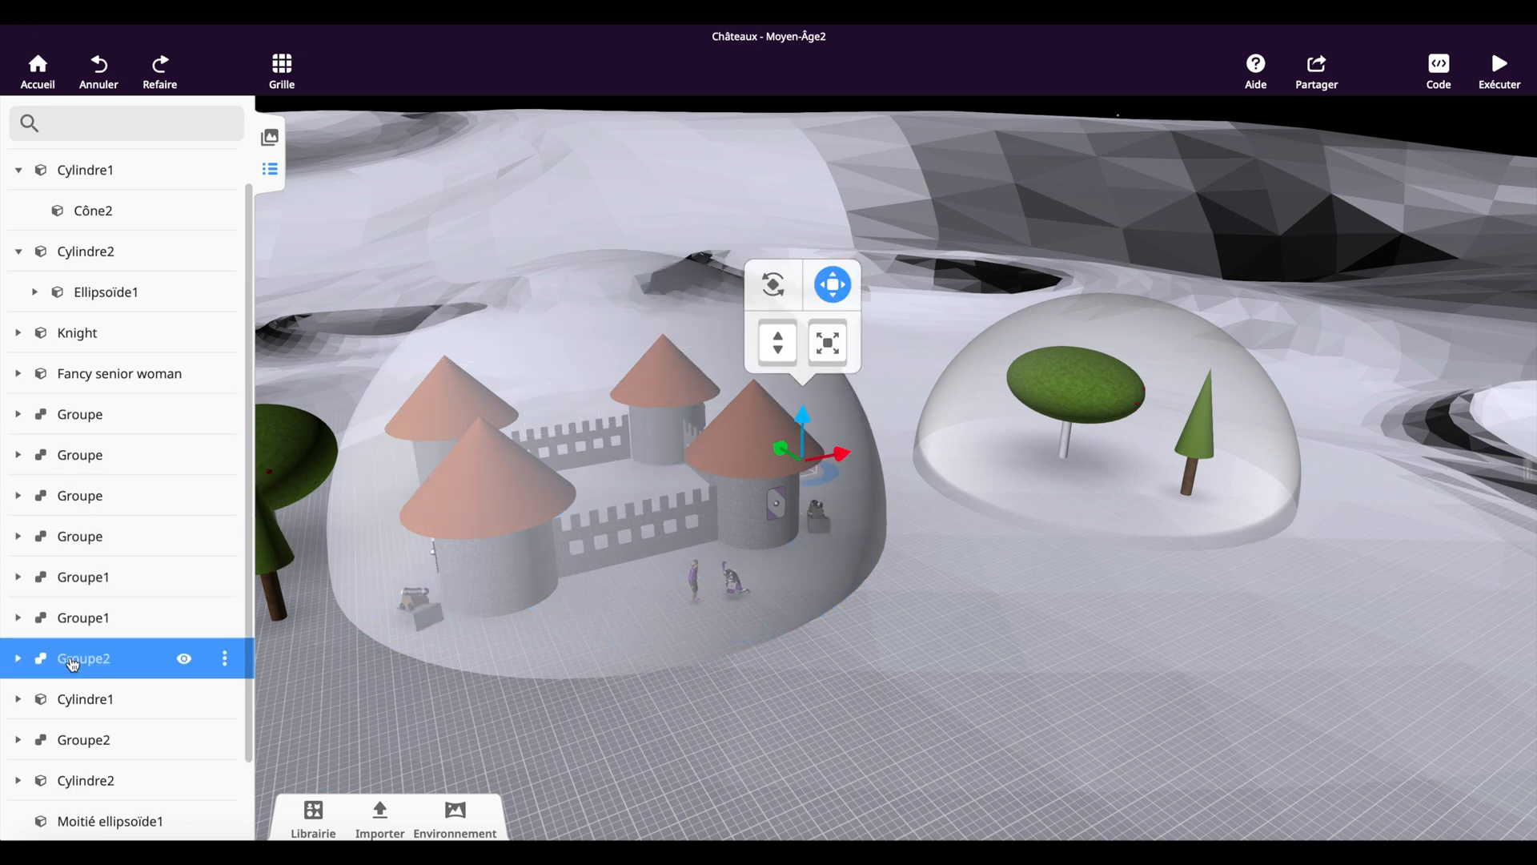
{"action": "left_click", "coordinate": [83, 622]}
{"action": "left_click", "coordinate": [82, 587]}
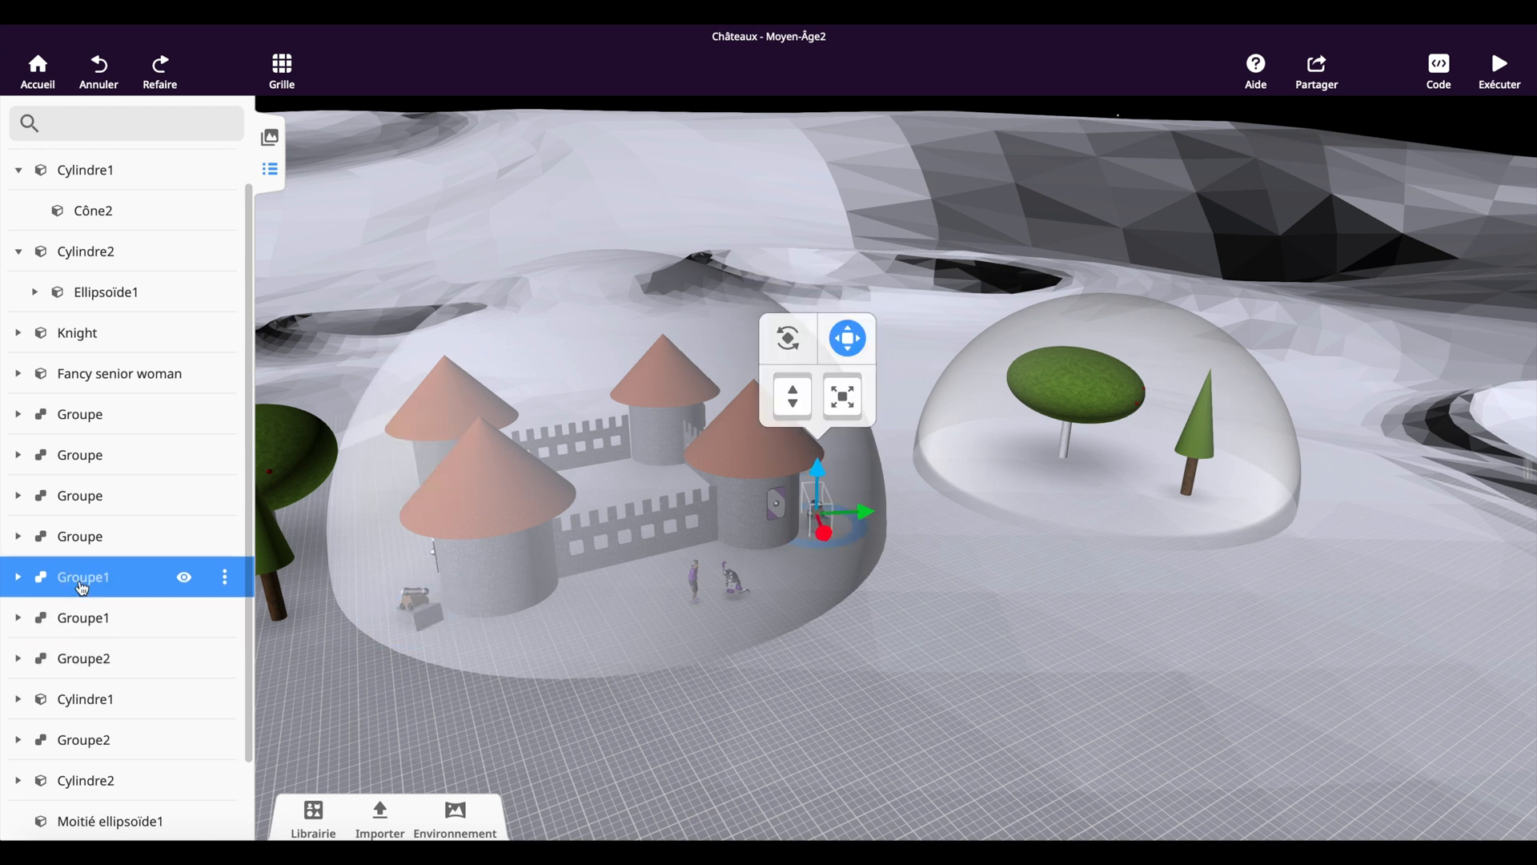
{"action": "left_click", "coordinate": [78, 537]}
Nest the Knight under Fancy senior woman in the object list so that it becomes her child object.
{"action": "scroll", "coordinate": [143, 513], "scroll_direction": "up", "scroll_amount": 1}
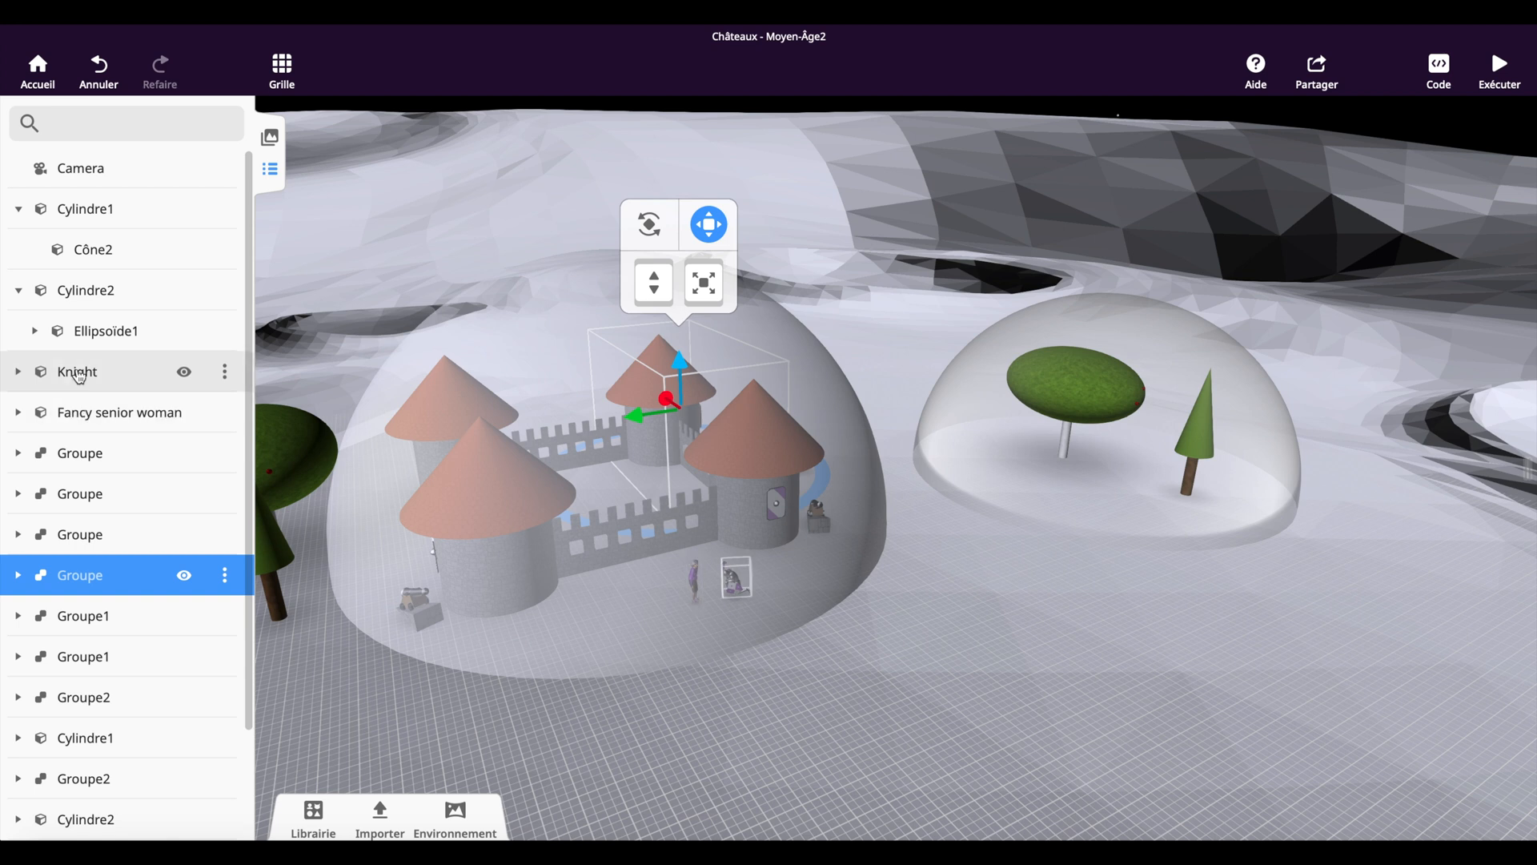
{"action": "left_click_drag", "start_coordinate": [78, 376], "coordinate": [92, 424]}
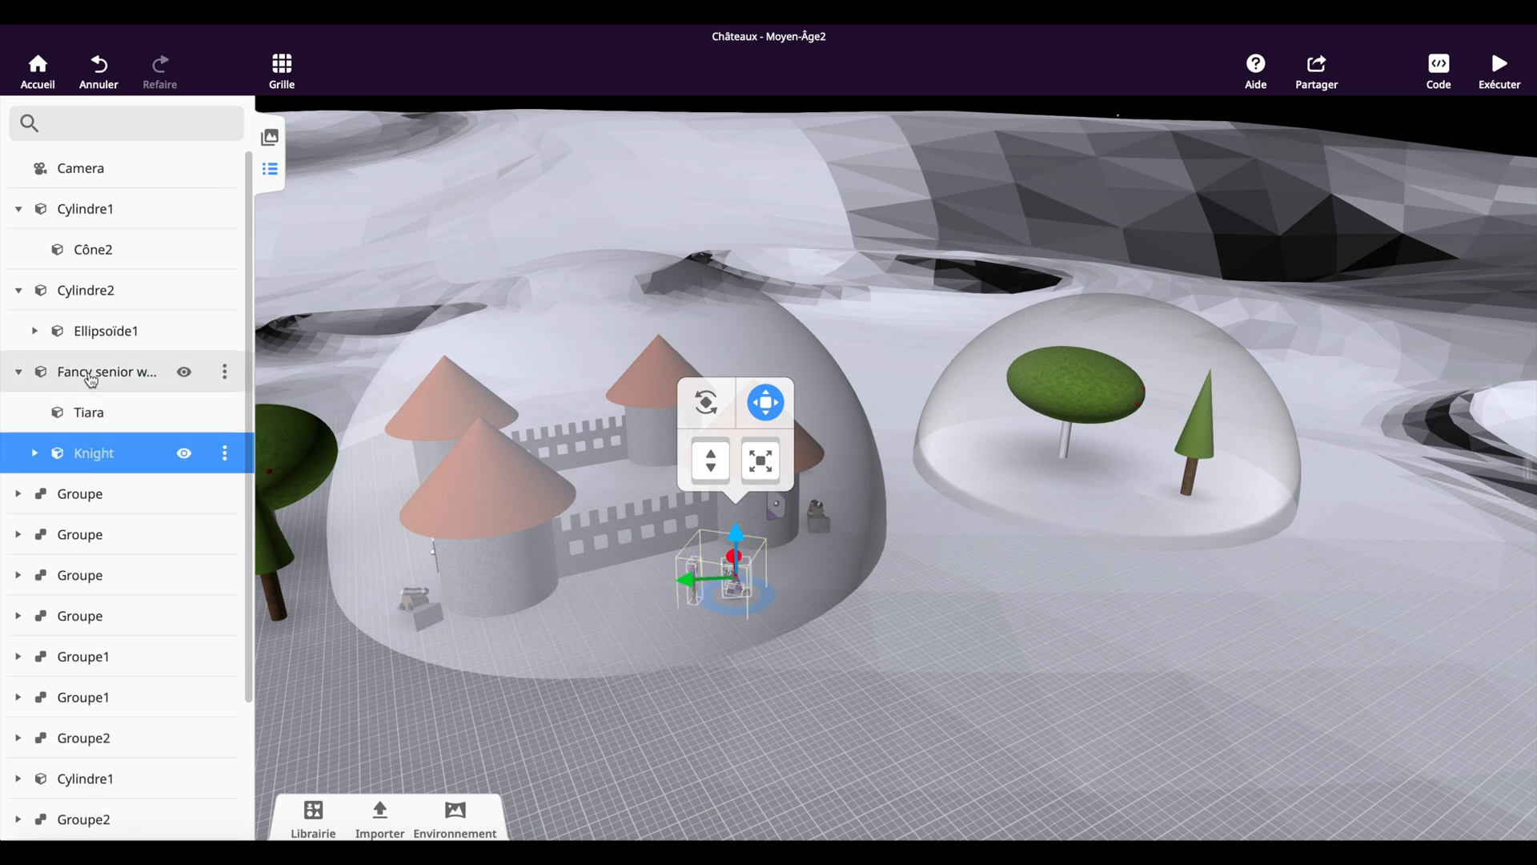
Move Fancy senior woman with her attached Knight out of the large dome and place them between the two trees in the small dome.
{"action": "left_click", "coordinate": [92, 380]}
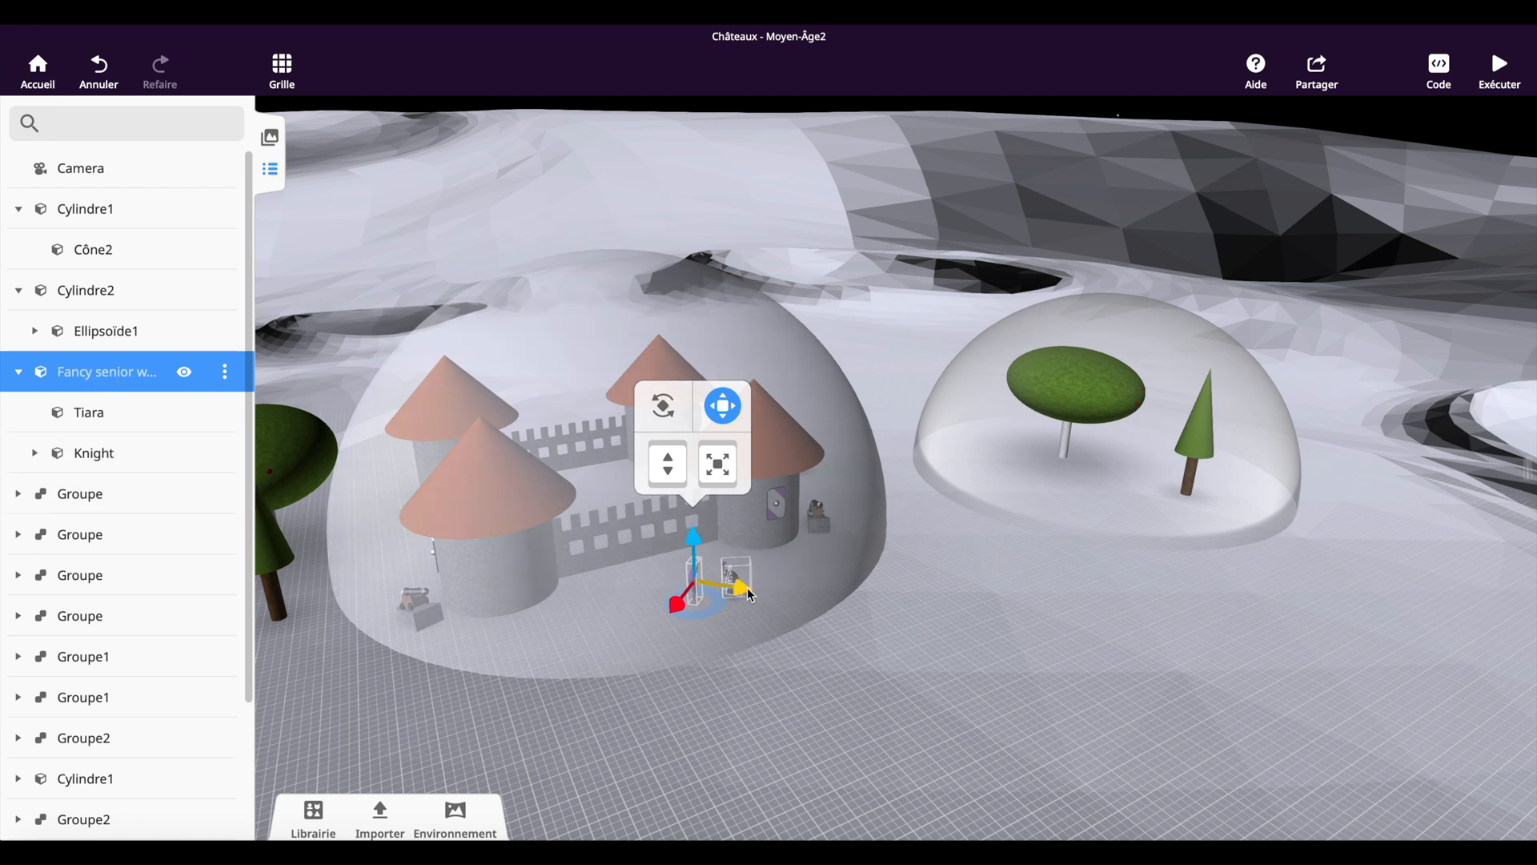
{"action": "left_click_drag", "start_coordinate": [750, 594], "coordinate": [1000, 626]}
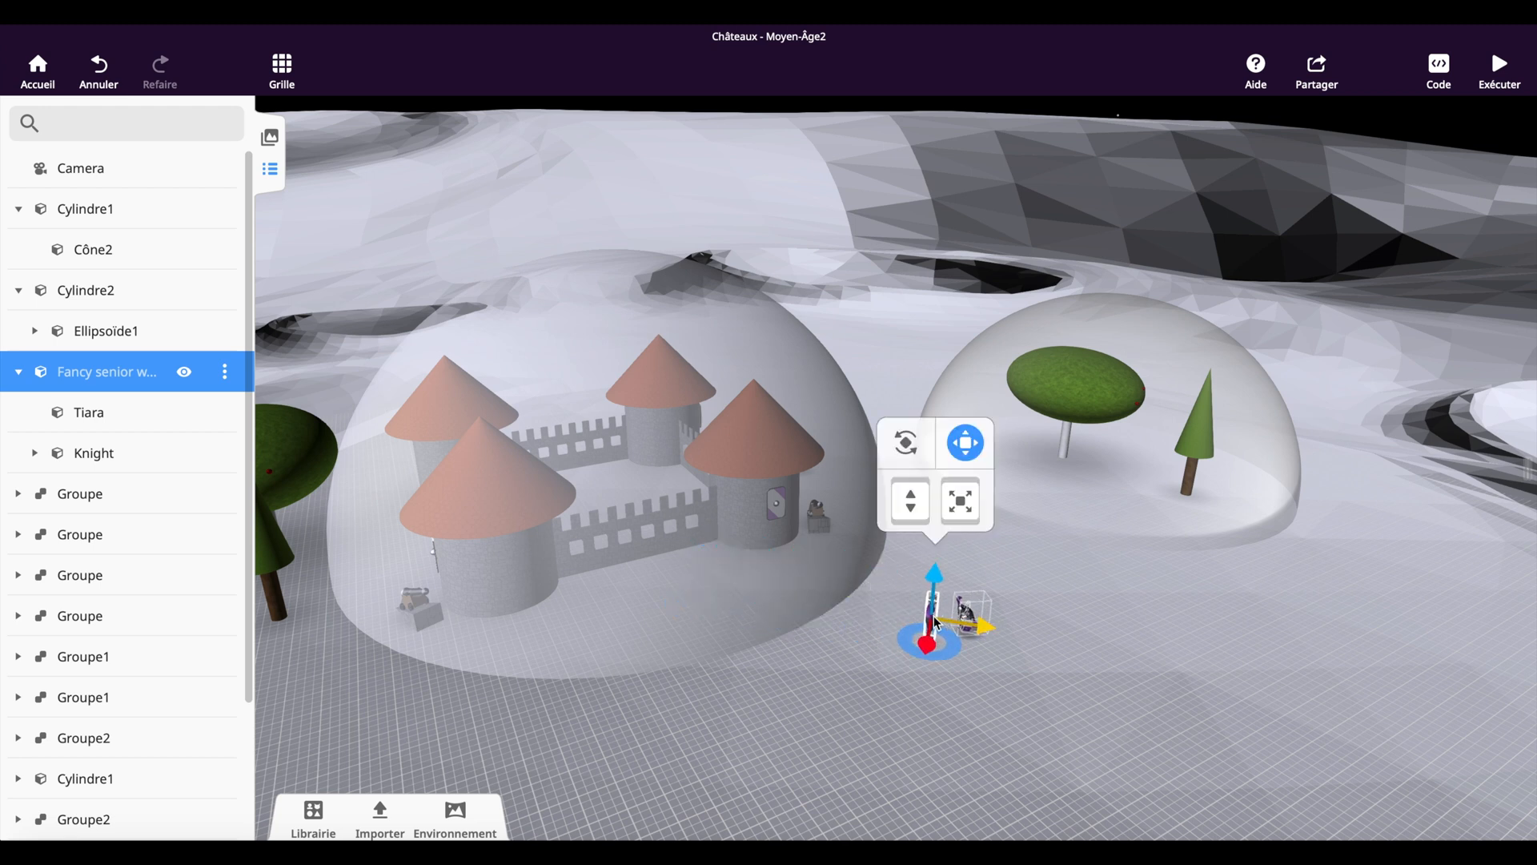
{"action": "left_click_drag", "start_coordinate": [931, 615], "coordinate": [993, 634]}
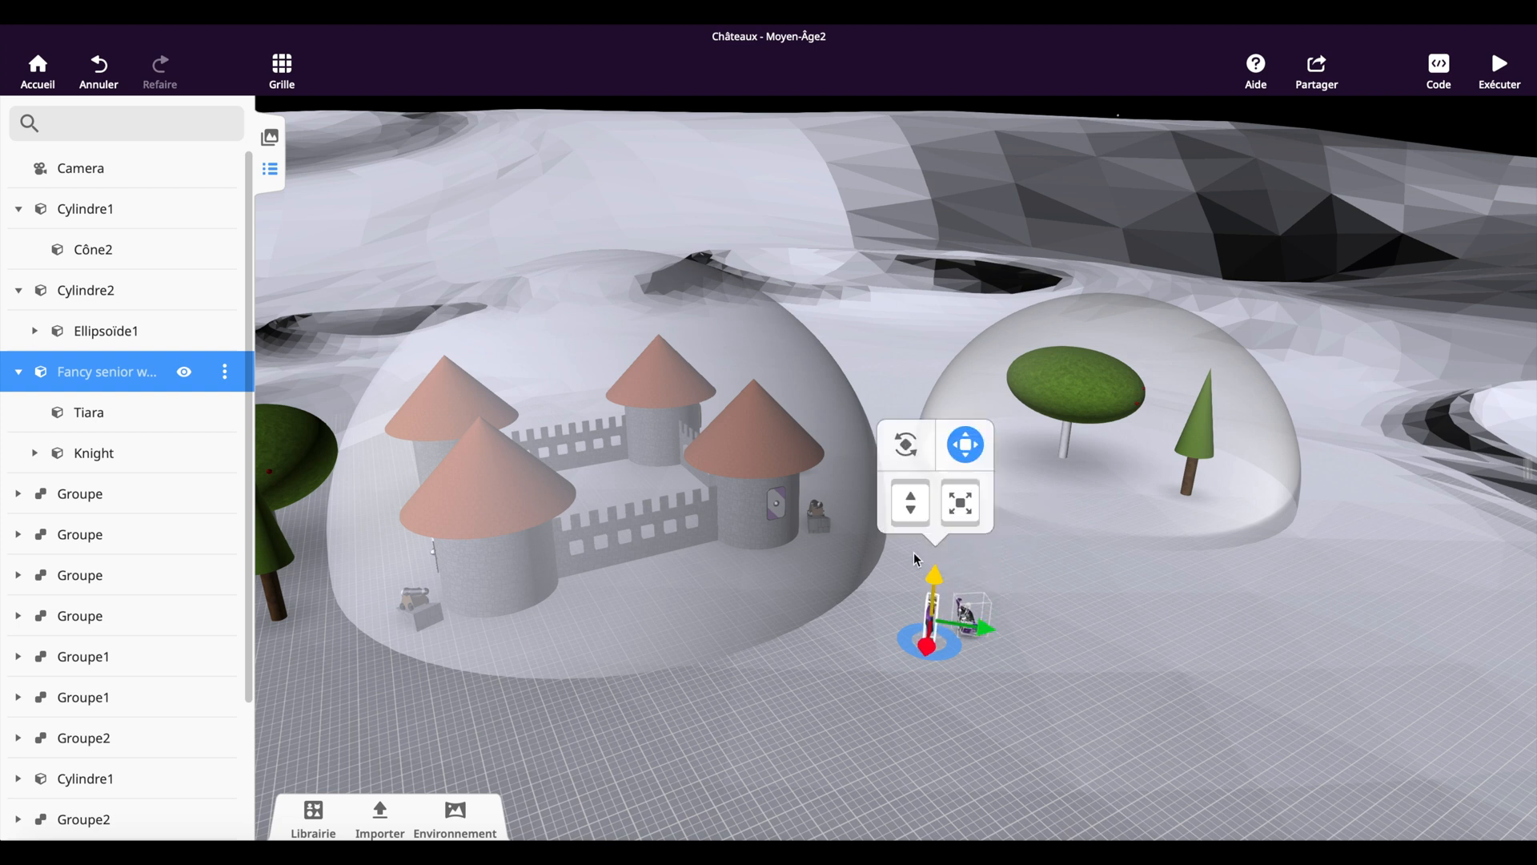
{"action": "left_click", "coordinate": [966, 445]}
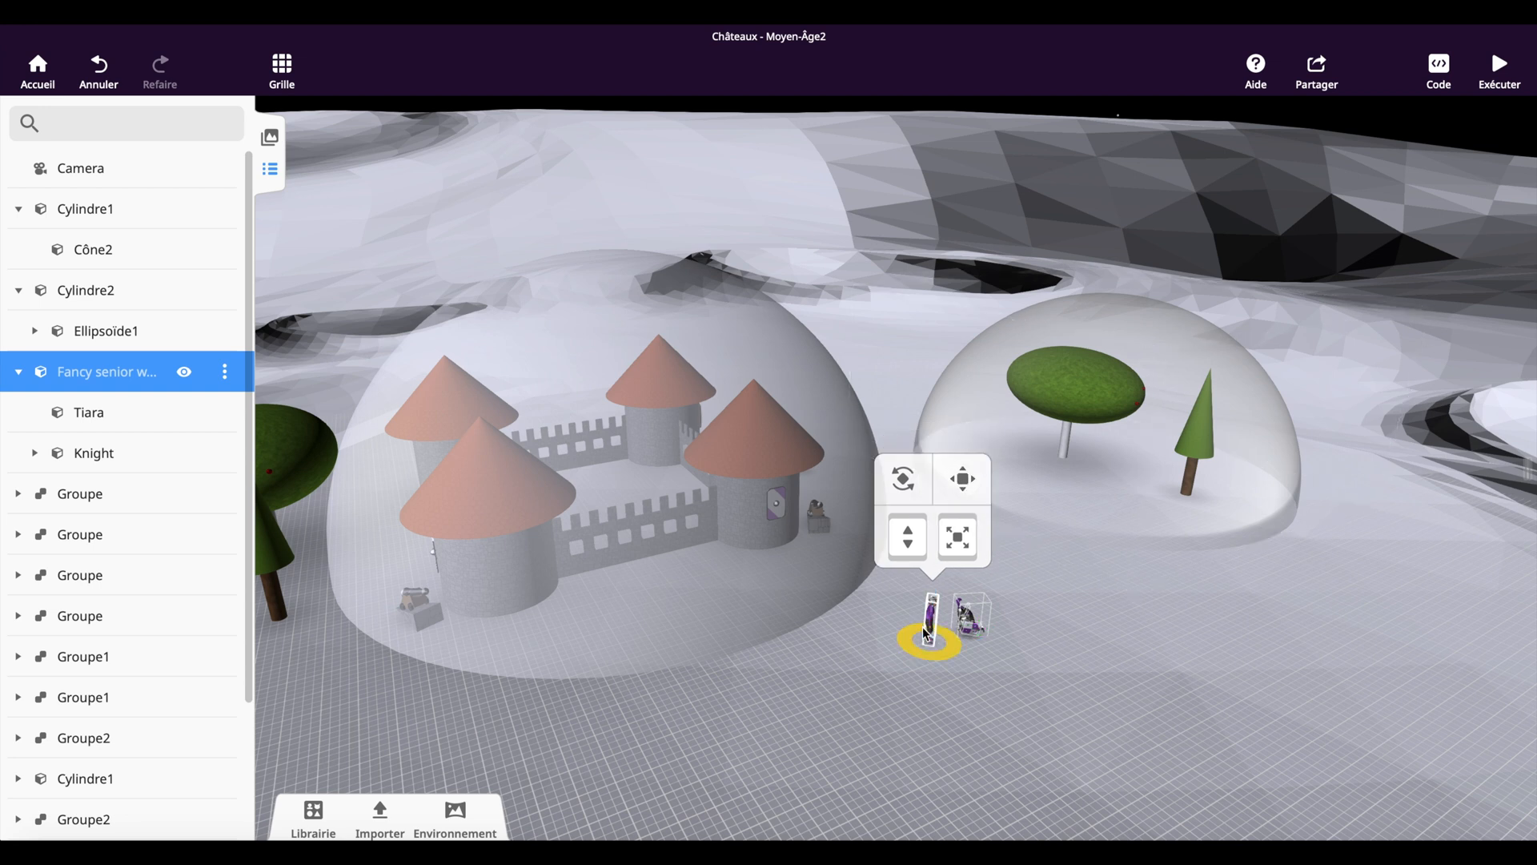
{"action": "left_click_drag", "start_coordinate": [965, 586], "coordinate": [1106, 479]}
{"action": "left_click", "coordinate": [996, 599]}
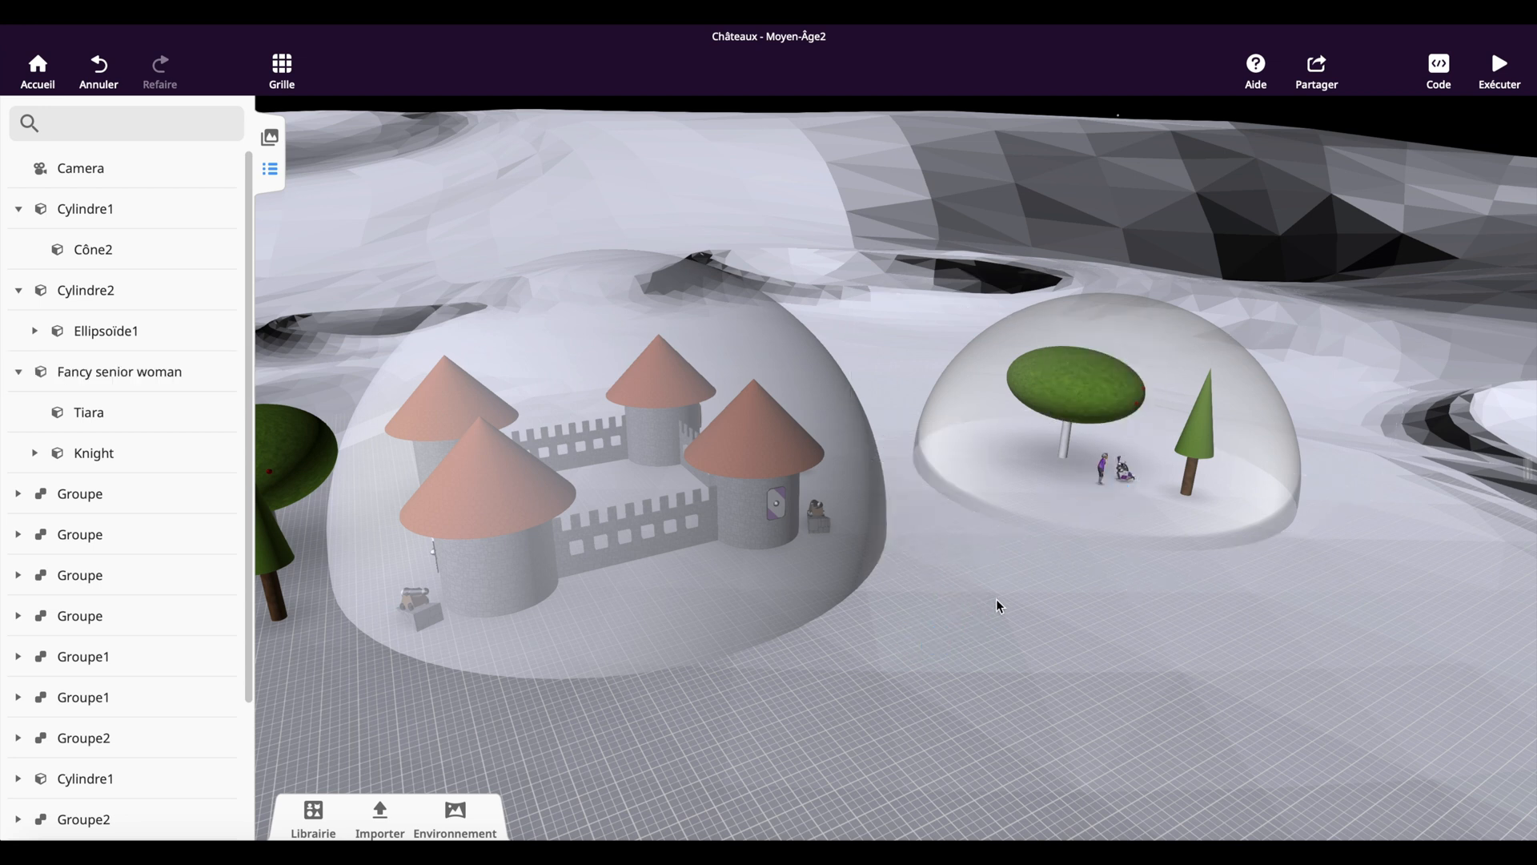